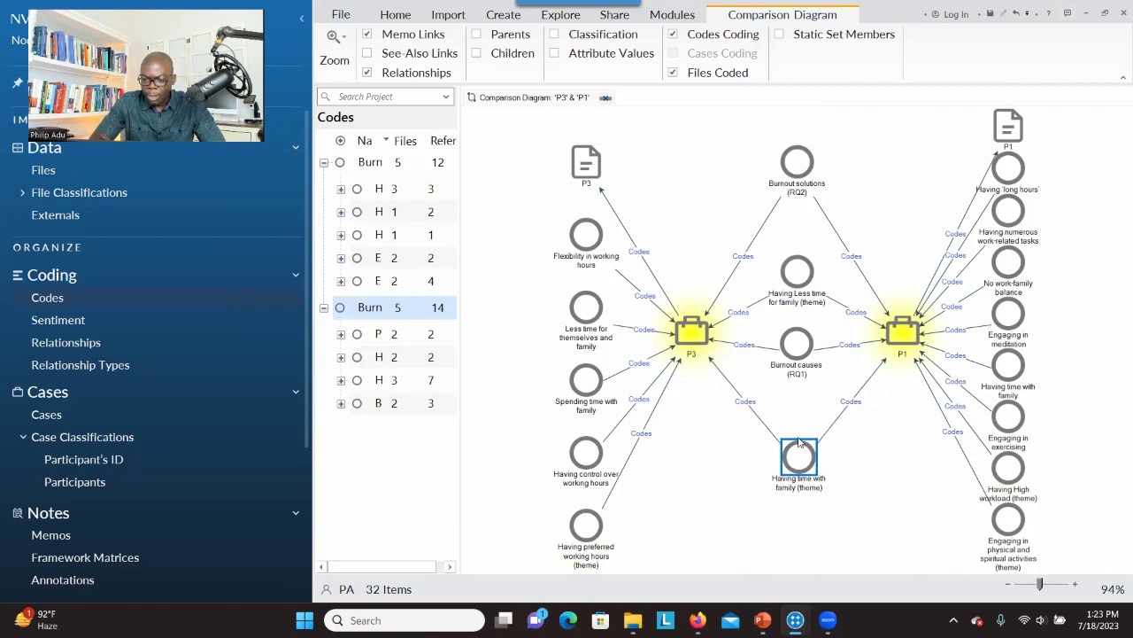
Step: Reposition the shared codes Having Less time for family, Having time with family and Burnout solutions (RQ2) within the diagram's middle column
left_click_drag(791, 283, 791, 254)
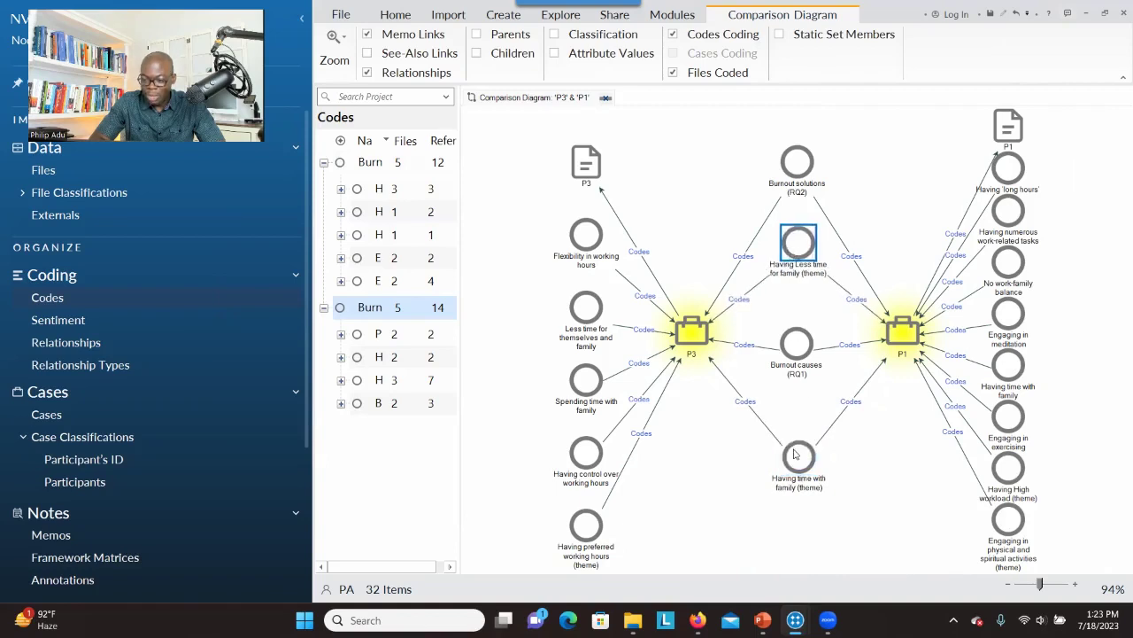
left_click_drag(797, 454, 795, 423)
left_click_drag(797, 165, 800, 180)
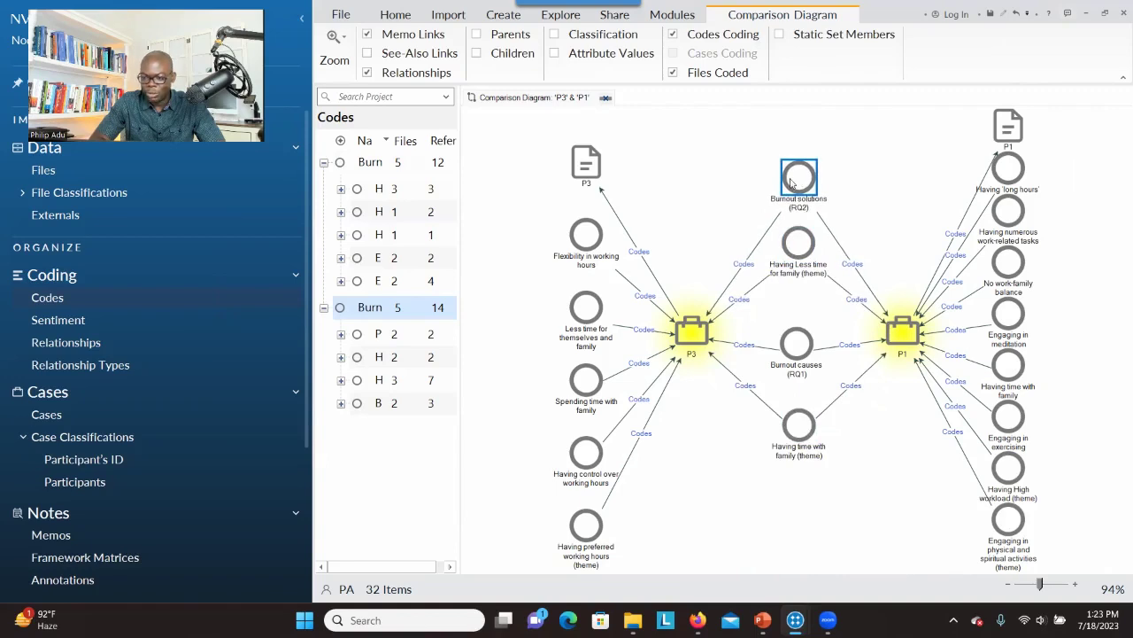
Step: Show attribute values in the P3 and P1 comparison diagram and pull P3's four attributes and P1's age clear of the code columns
left_click(478, 54)
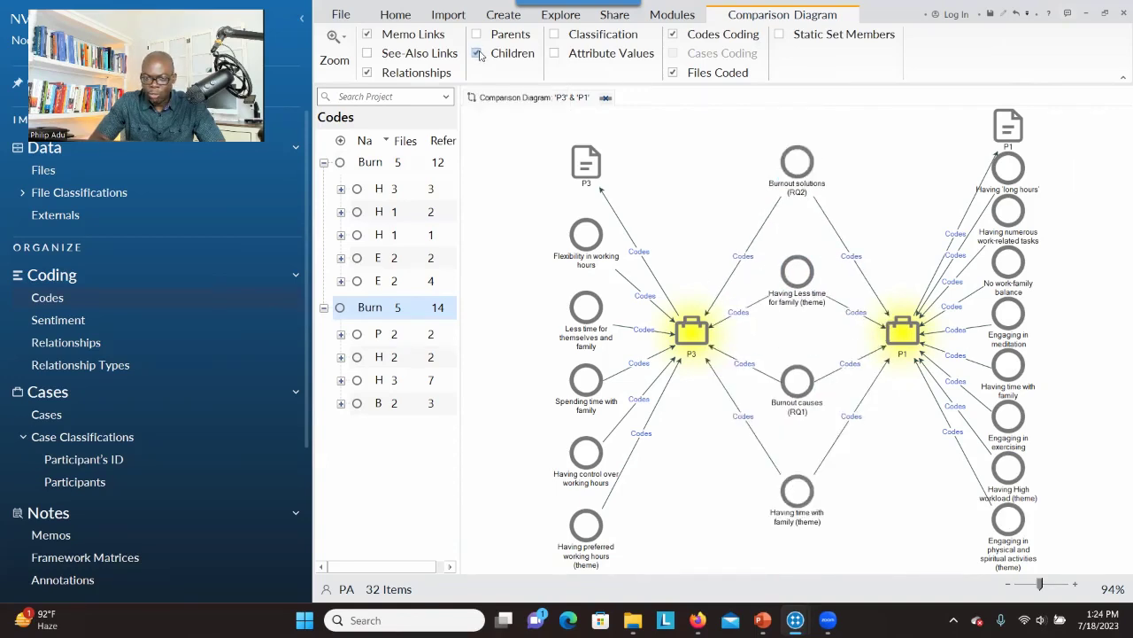
left_click(555, 54)
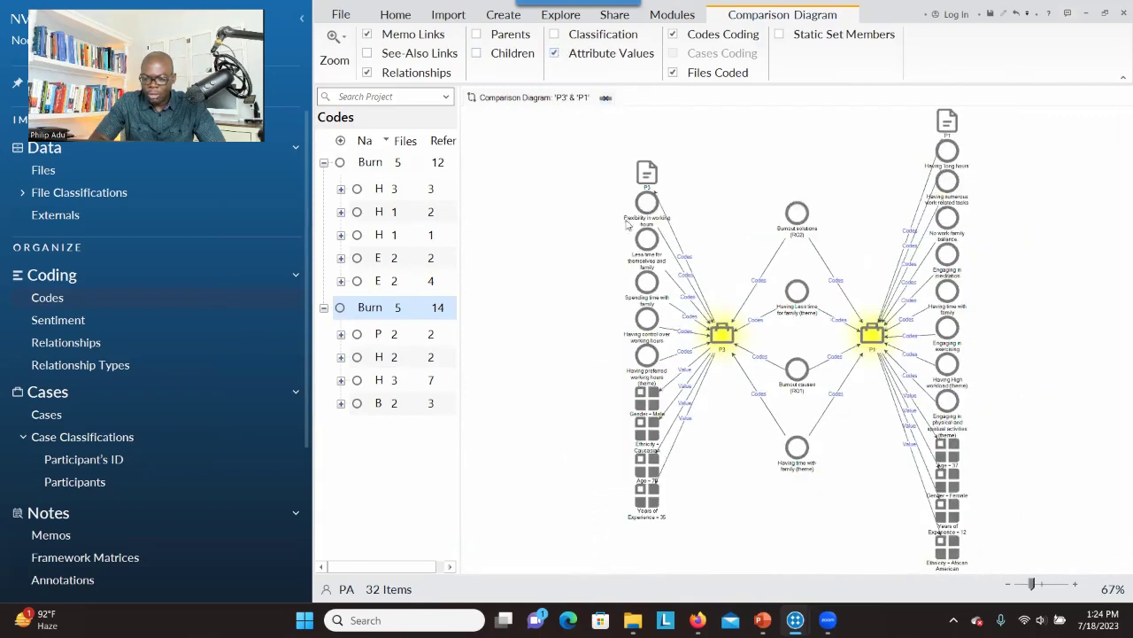
left_click_drag(648, 396, 571, 369)
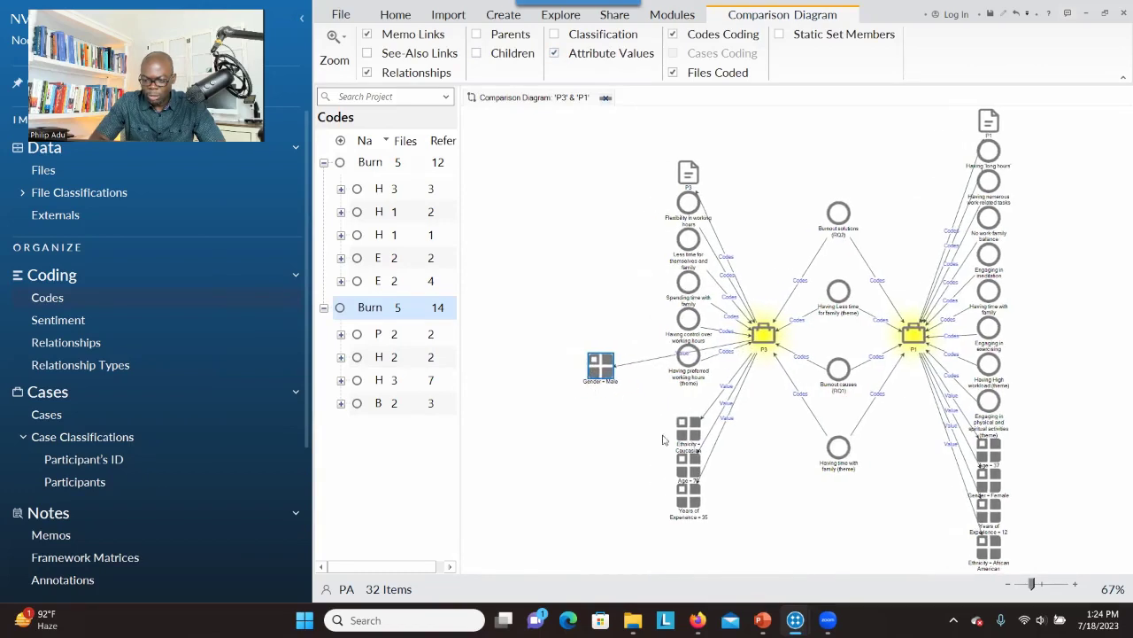
left_click_drag(694, 442, 621, 424)
left_click_drag(693, 472, 624, 468)
left_click_drag(690, 497, 613, 497)
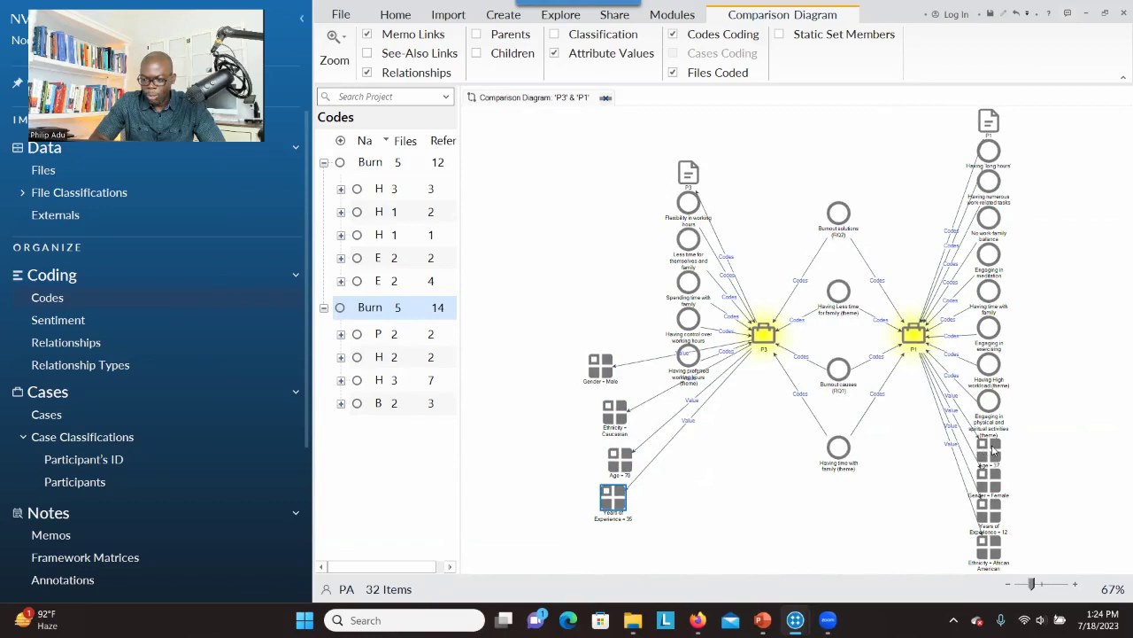
left_click_drag(992, 451, 1024, 404)
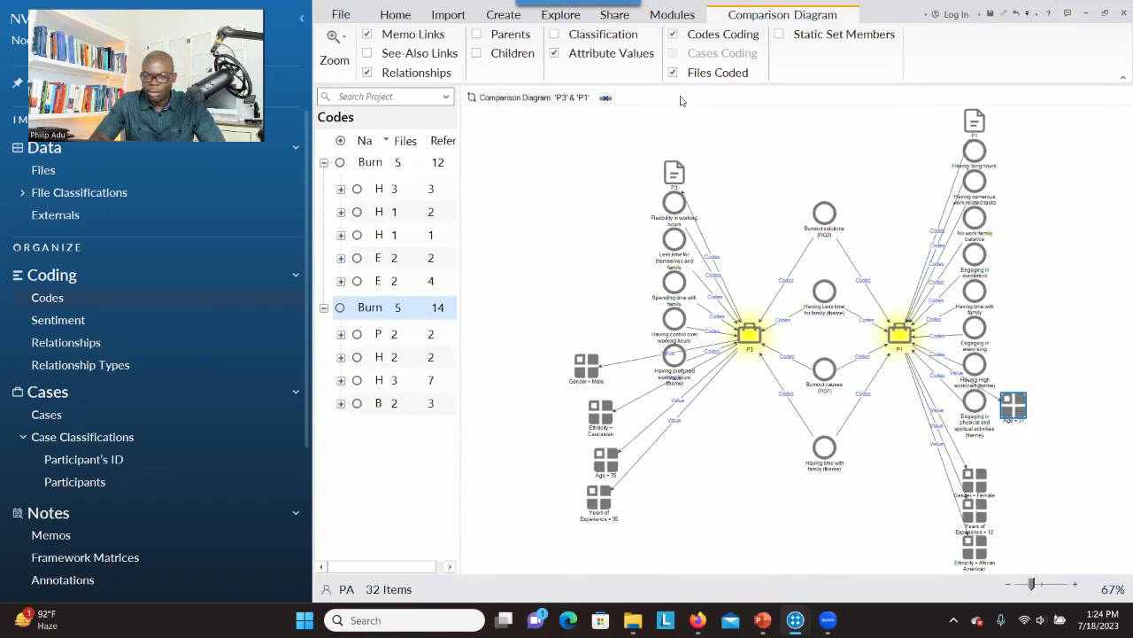
Step: Hide the coding codes and coded files so only attribute values remain, and shift the P3 case towards P1
left_click(673, 35)
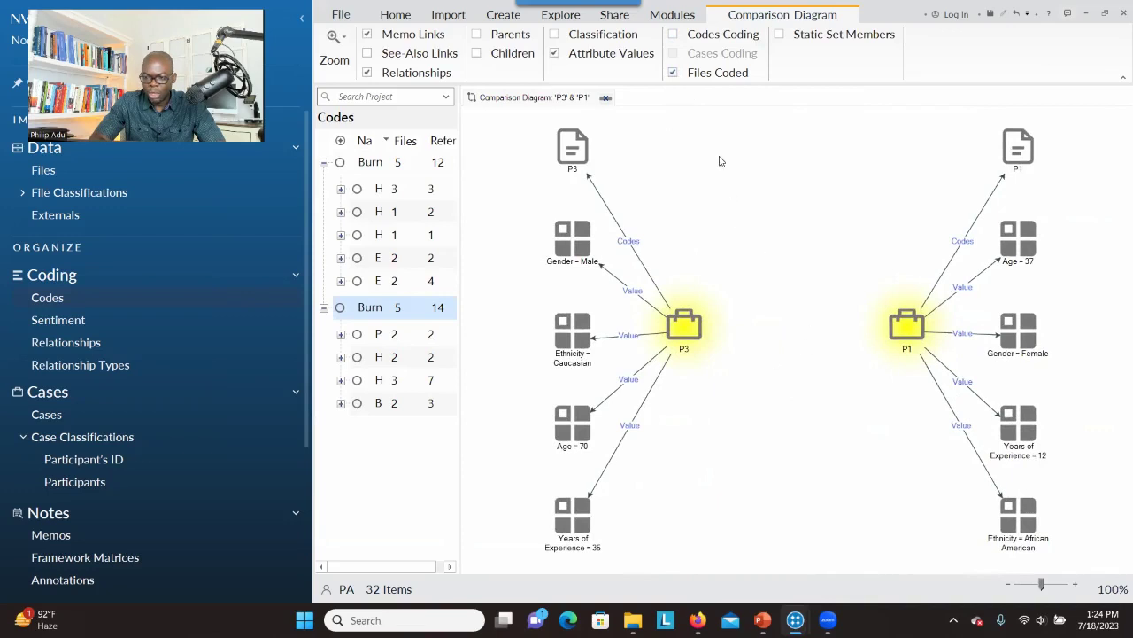
left_click(683, 75)
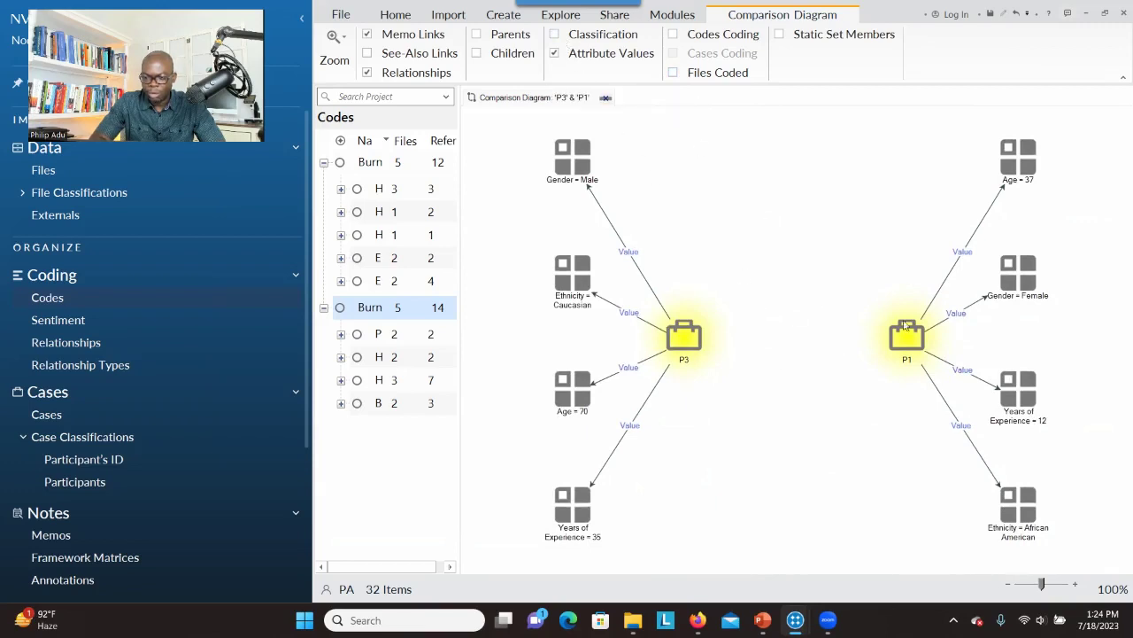
left_click_drag(695, 341, 721, 346)
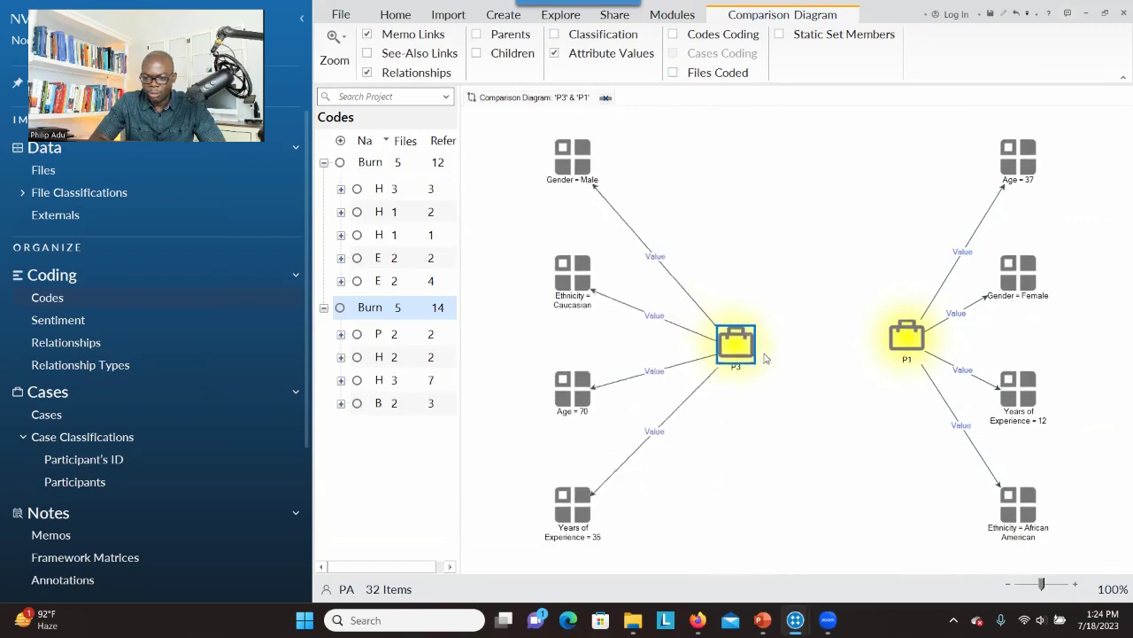
Step: Show the coding codes again without attribute values, and briefly display the cases' shared classification before hiding it
left_click(673, 33)
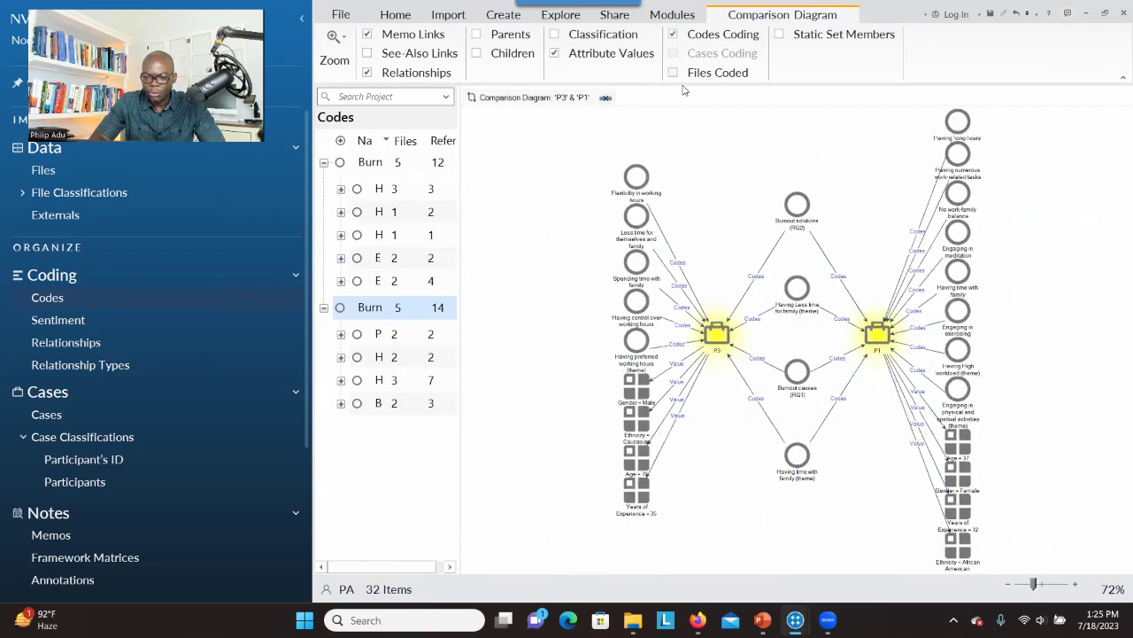
left_click(555, 54)
left_click(553, 34)
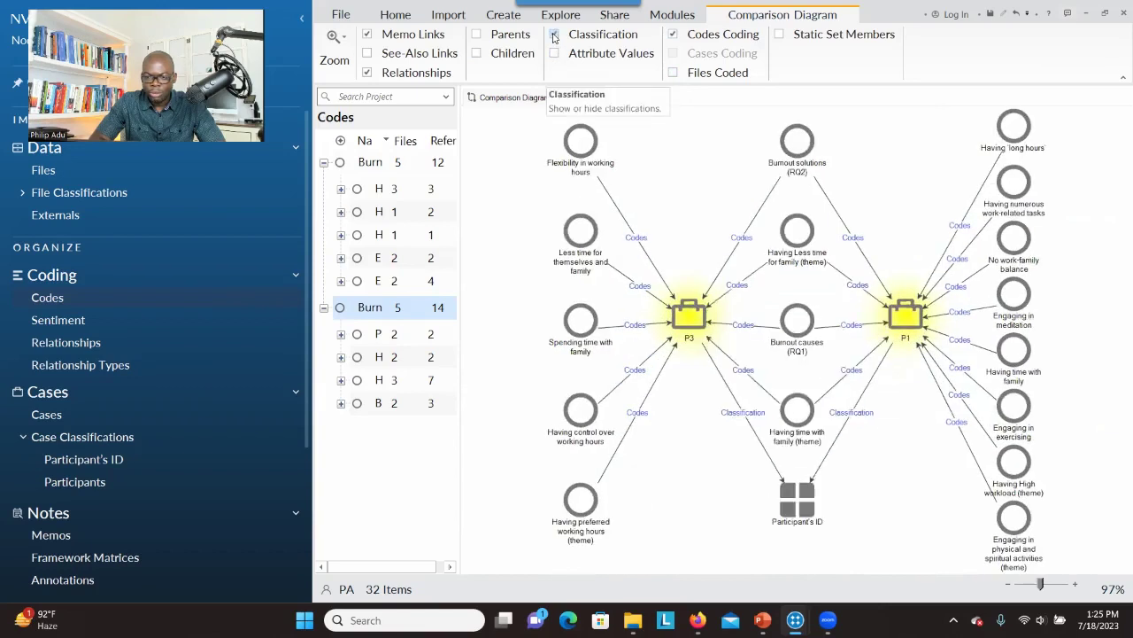
left_click(554, 35)
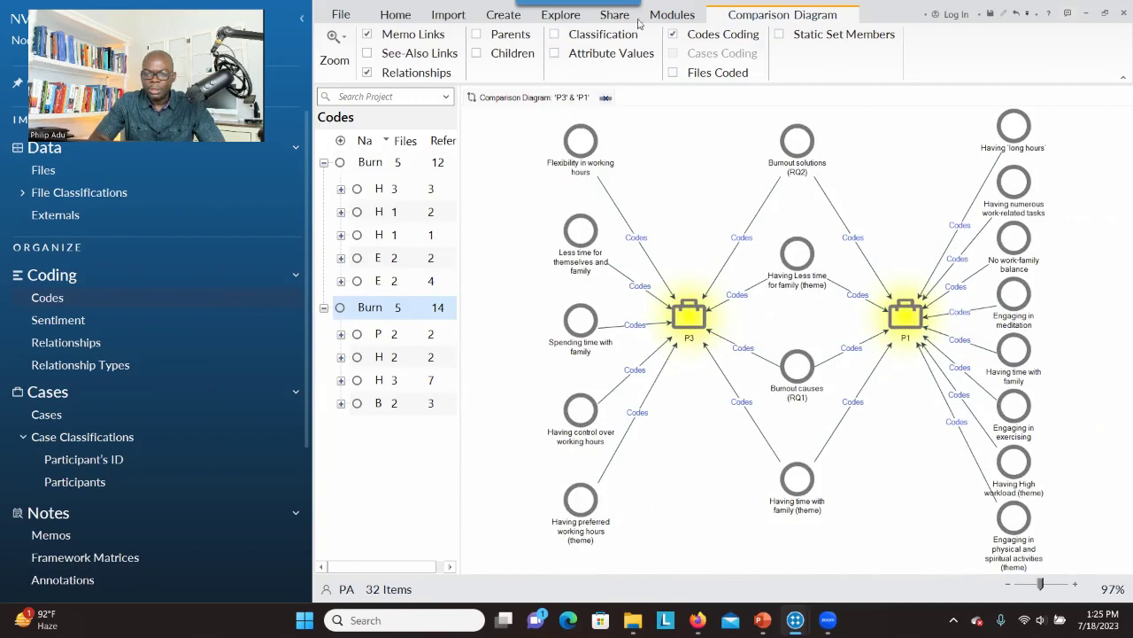
Step: Close the comparison diagram and start a new Matrix Coding Query
left_click(560, 15)
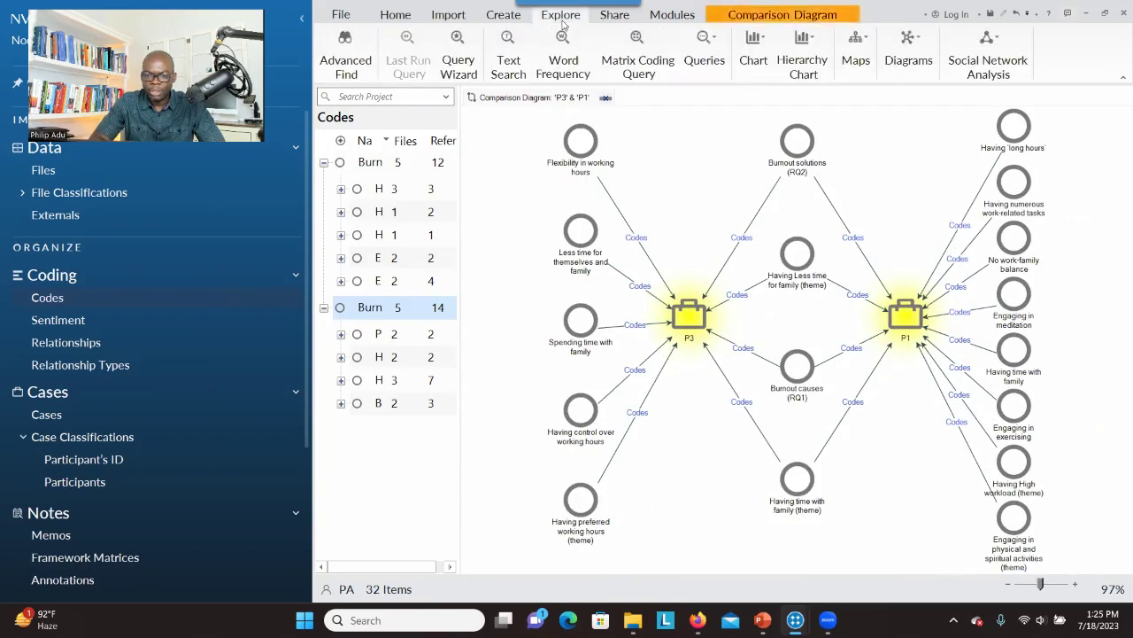
left_click(605, 98)
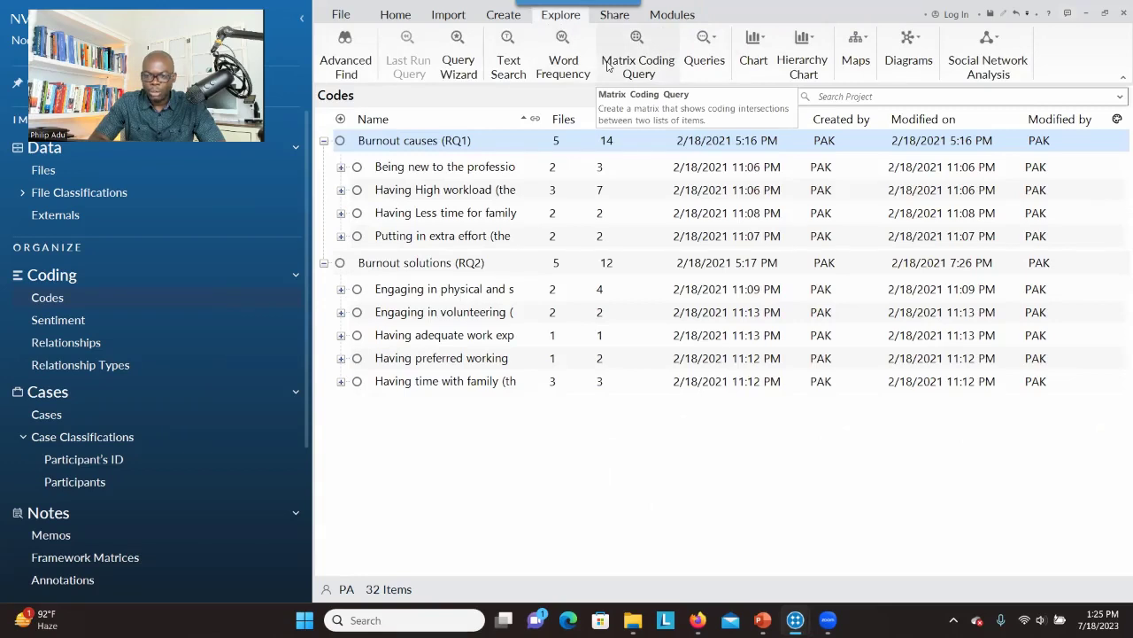
left_click(608, 67)
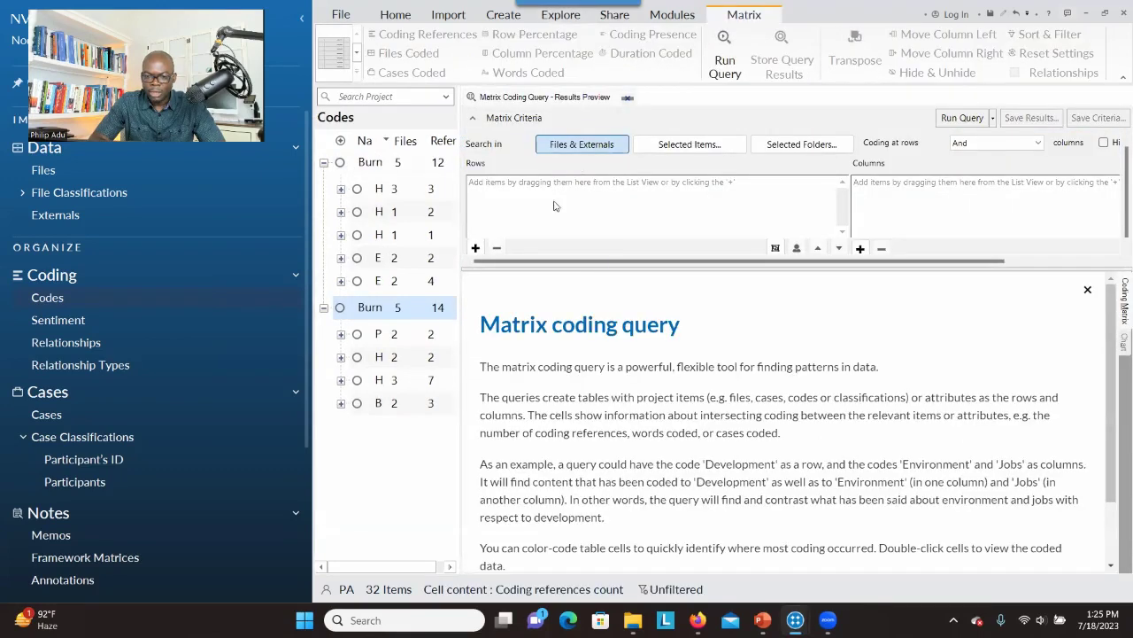
Step: Add the Participant's ID gender values Female and Male as the matrix rows
left_click(475, 242)
left_click(514, 263)
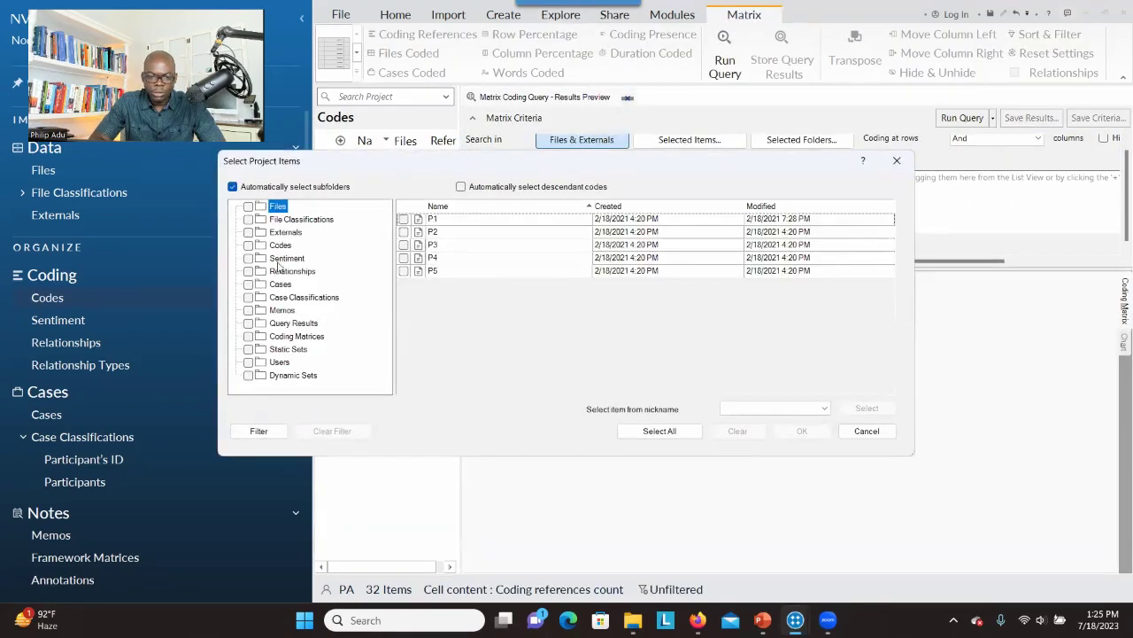
left_click(292, 299)
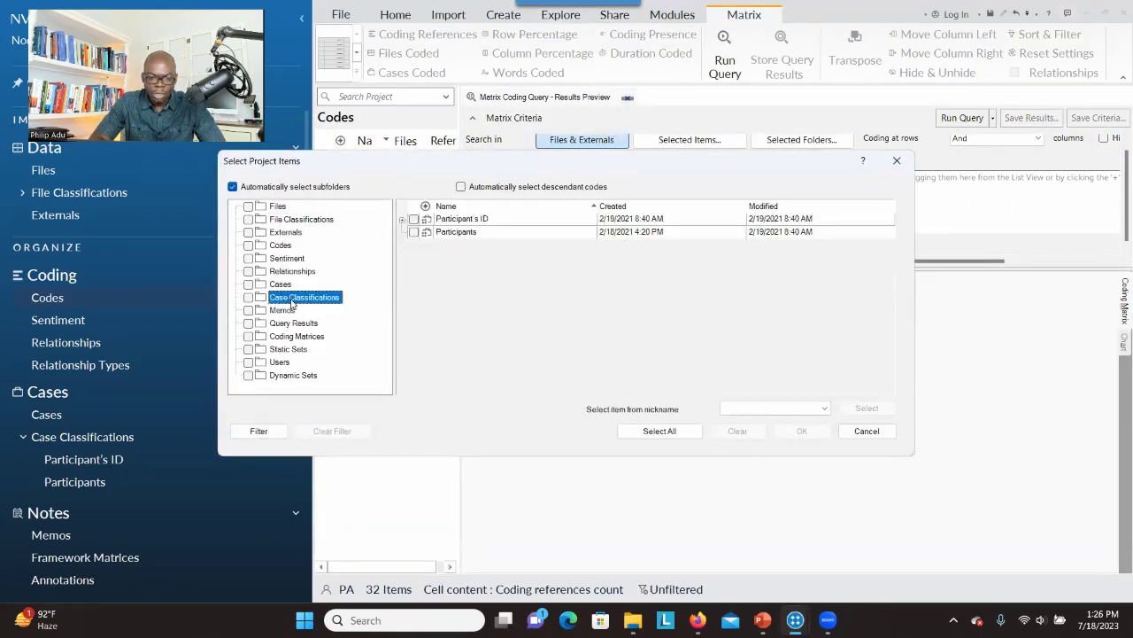
left_click(404, 219)
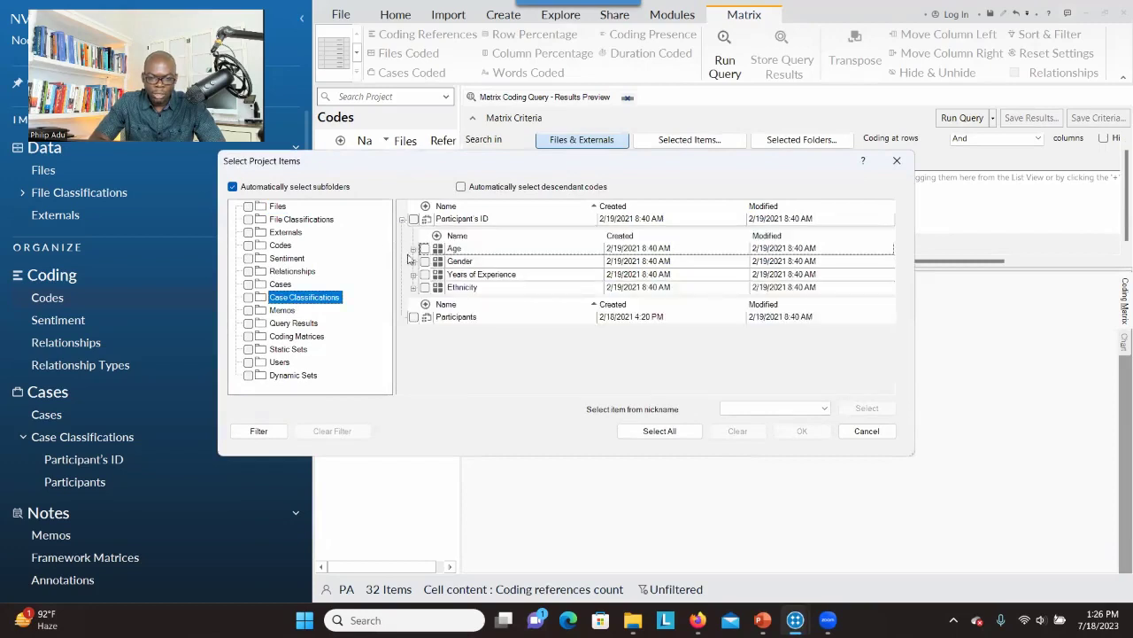
left_click(413, 262)
left_click(435, 316)
left_click(436, 329)
left_click(785, 433)
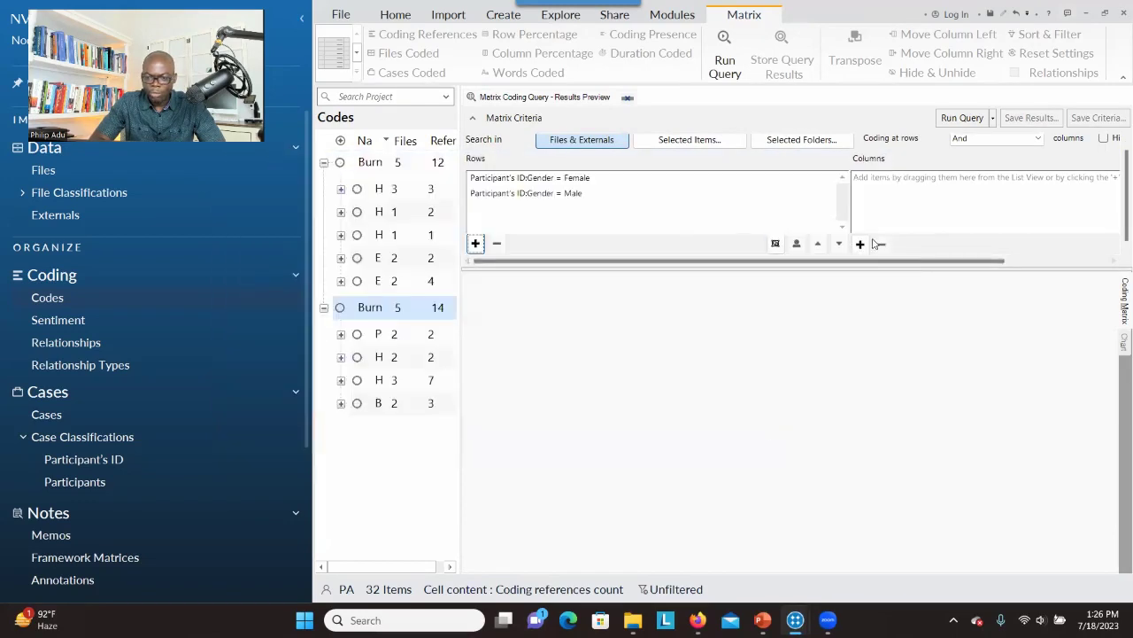
Step: Add the four themes under Burnout causes (RQ1) as the matrix columns
left_click(861, 245)
left_click(869, 260)
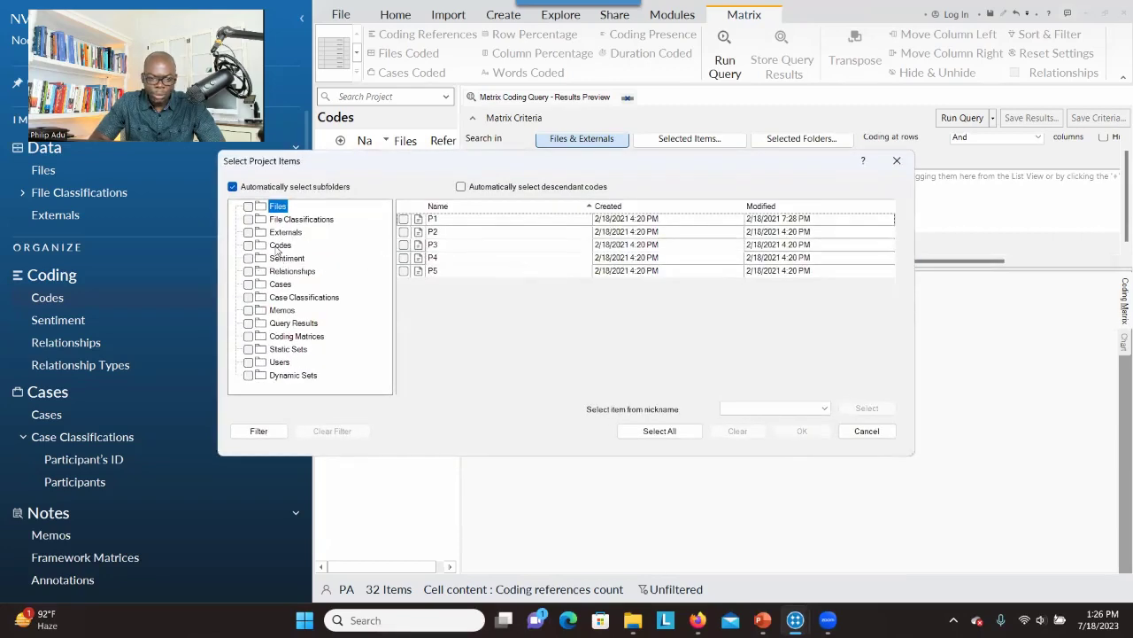
left_click(279, 246)
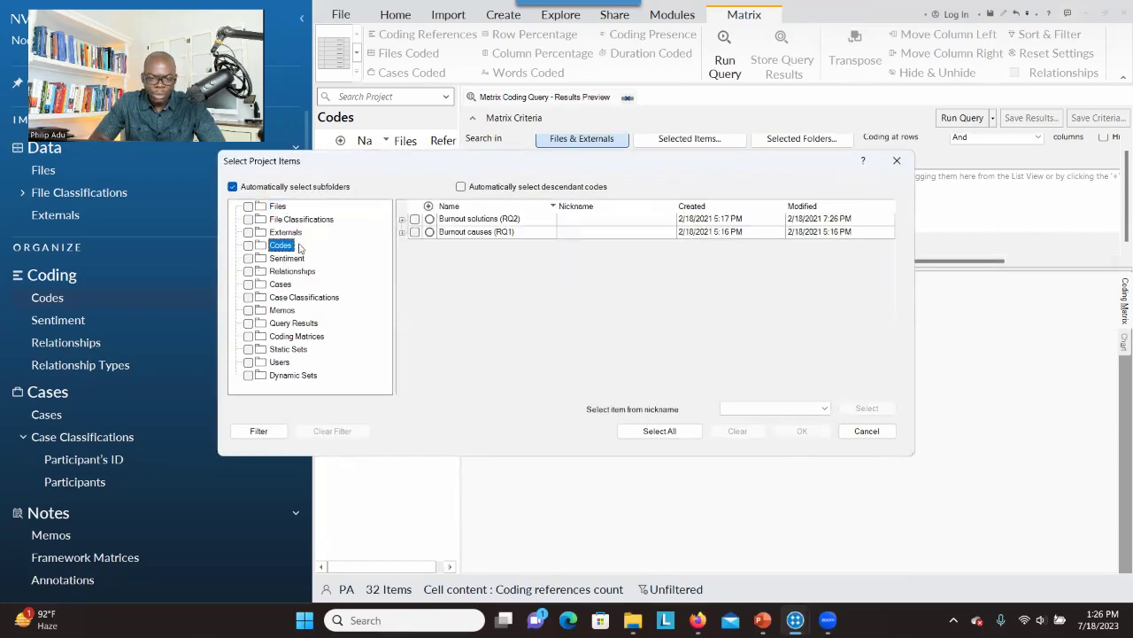
left_click(403, 232)
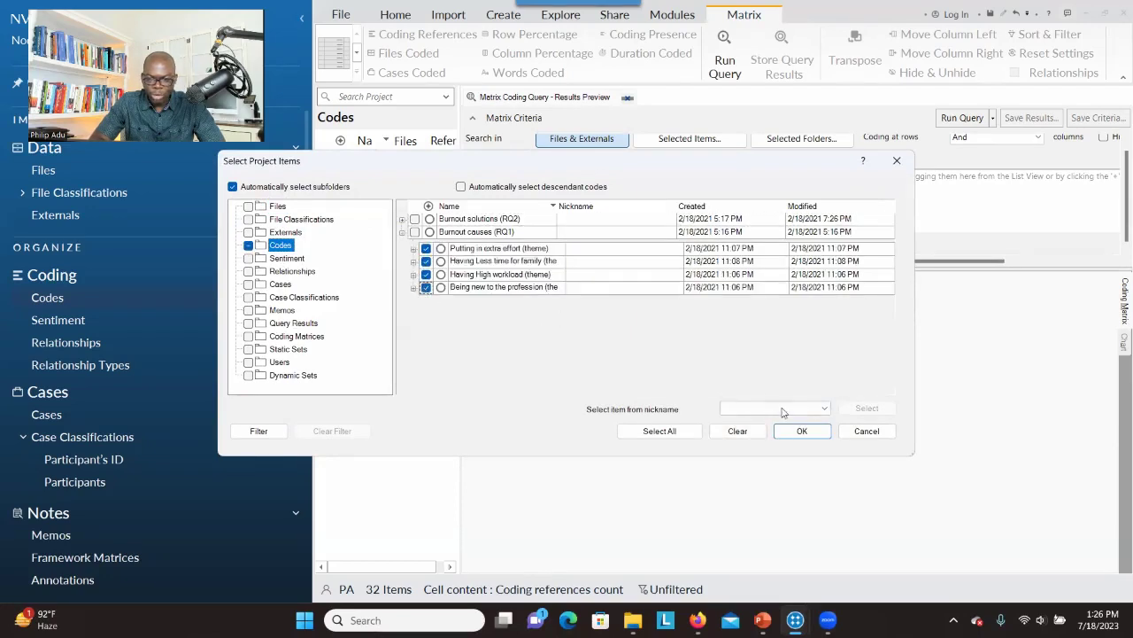
left_click(797, 430)
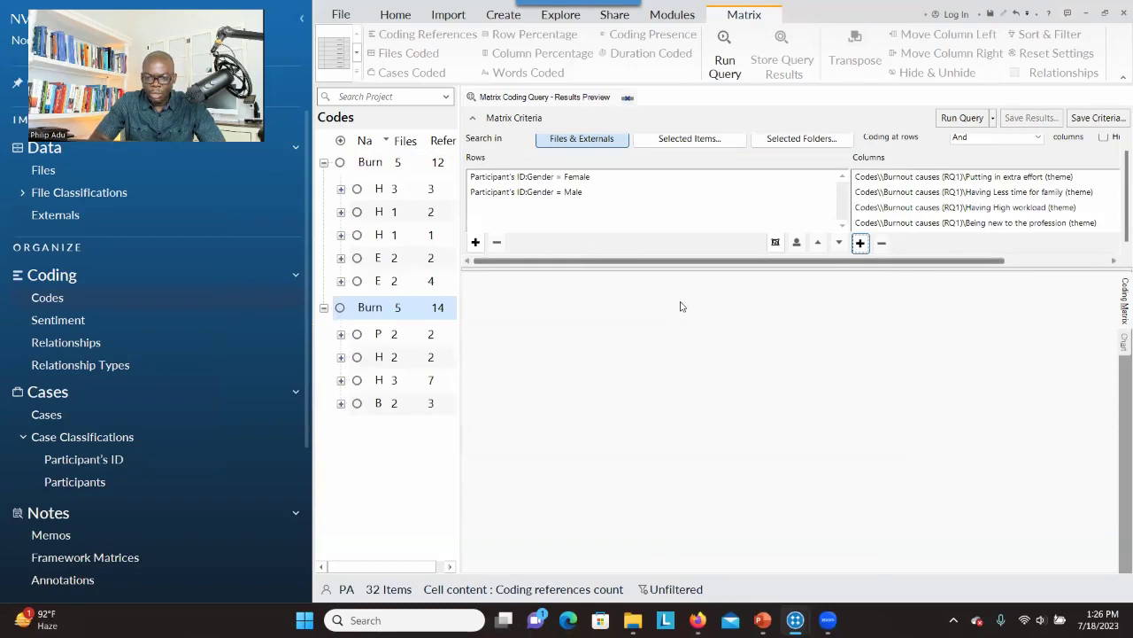
Step: Run the matrix coding query and widen the row label column to show the full gender labels
left_click(963, 118)
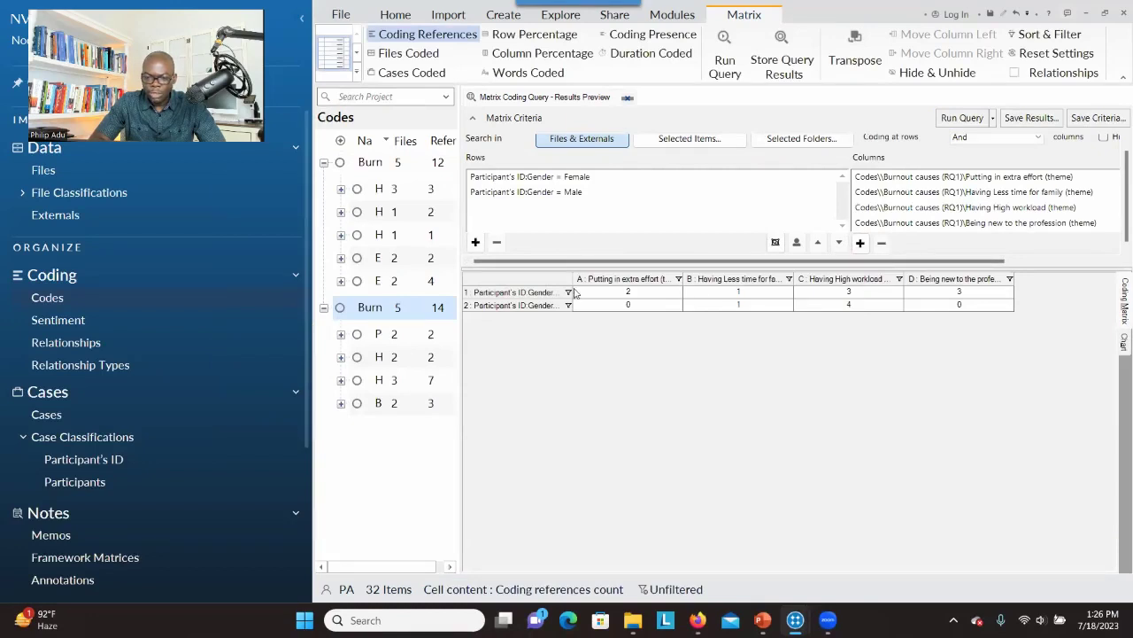
left_click_drag(573, 292, 648, 292)
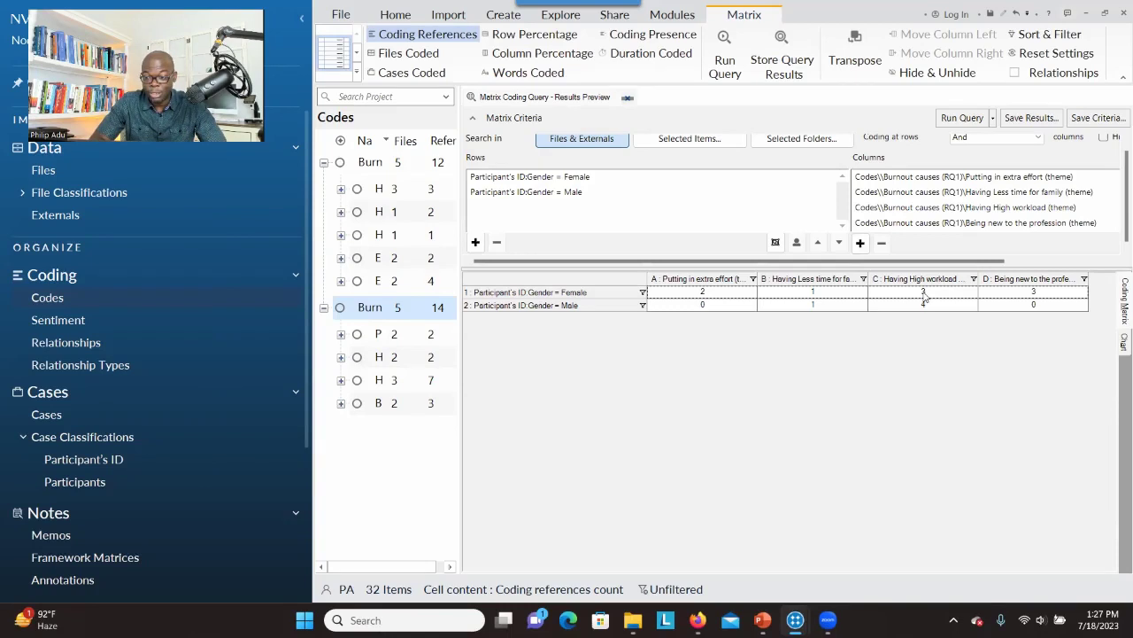
Step: Review the coded references behind the Female and Having High workload cell, and close them again
left_click(923, 293)
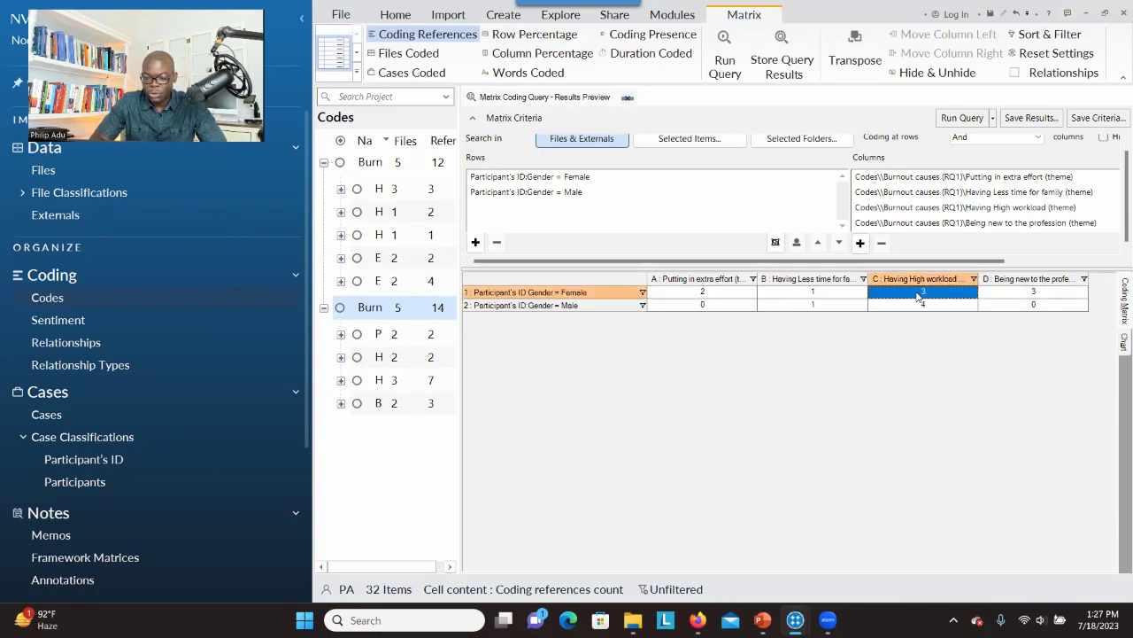
double_click(918, 294)
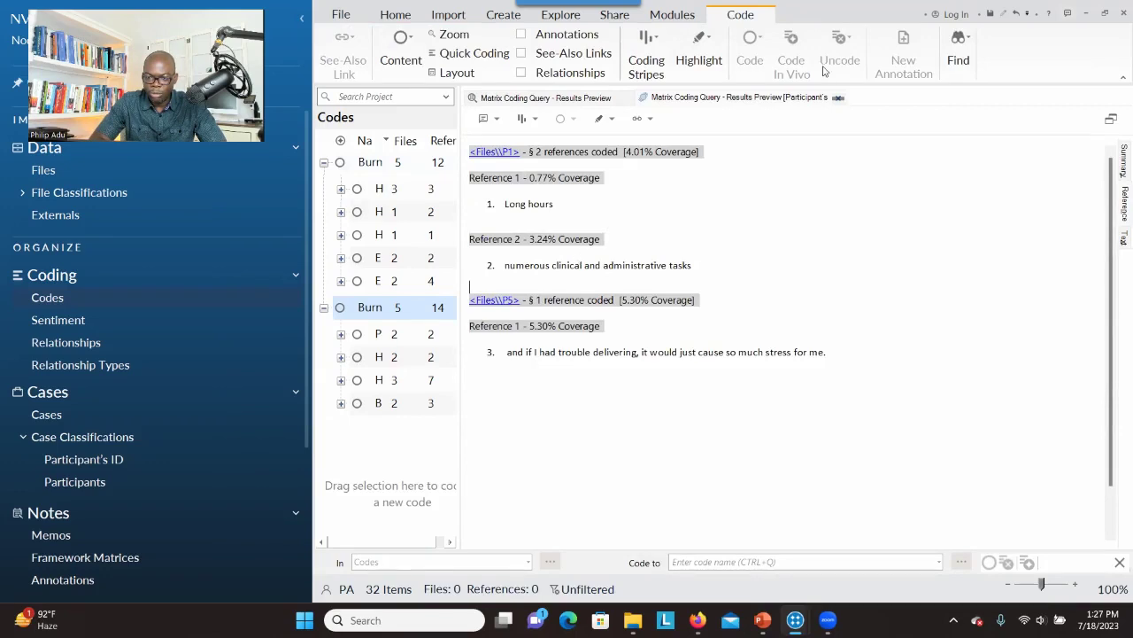
left_click(836, 99)
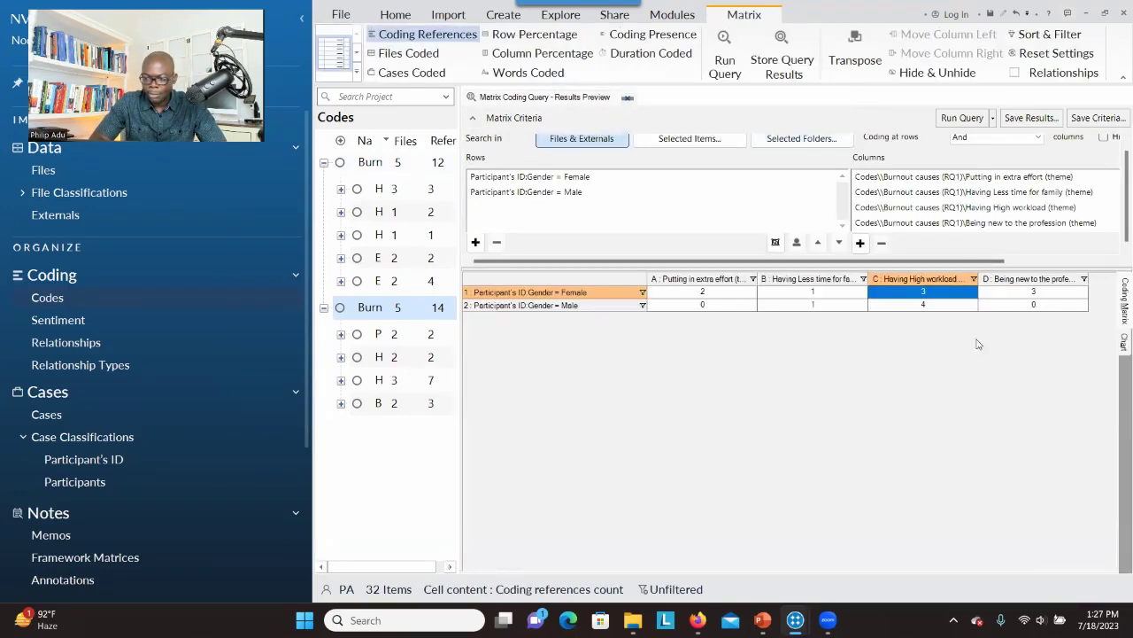
Step: Display the matrix results as a 3D chart and rotate it to compare the Female and Male bars for each theme
left_click(1123, 343)
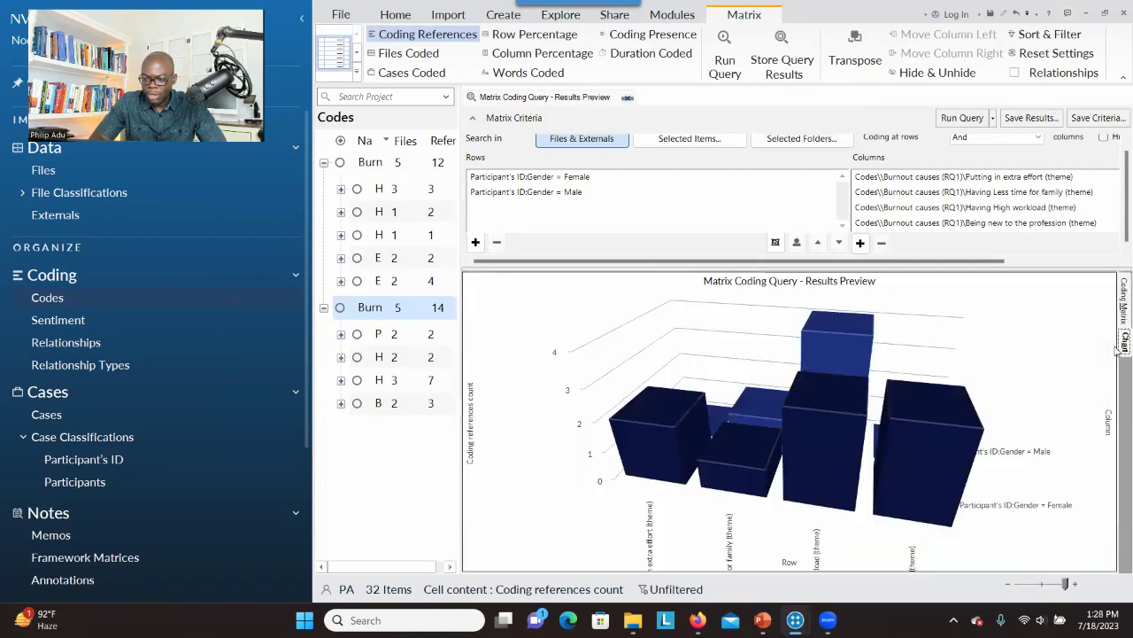
left_click_drag(991, 367, 1007, 390)
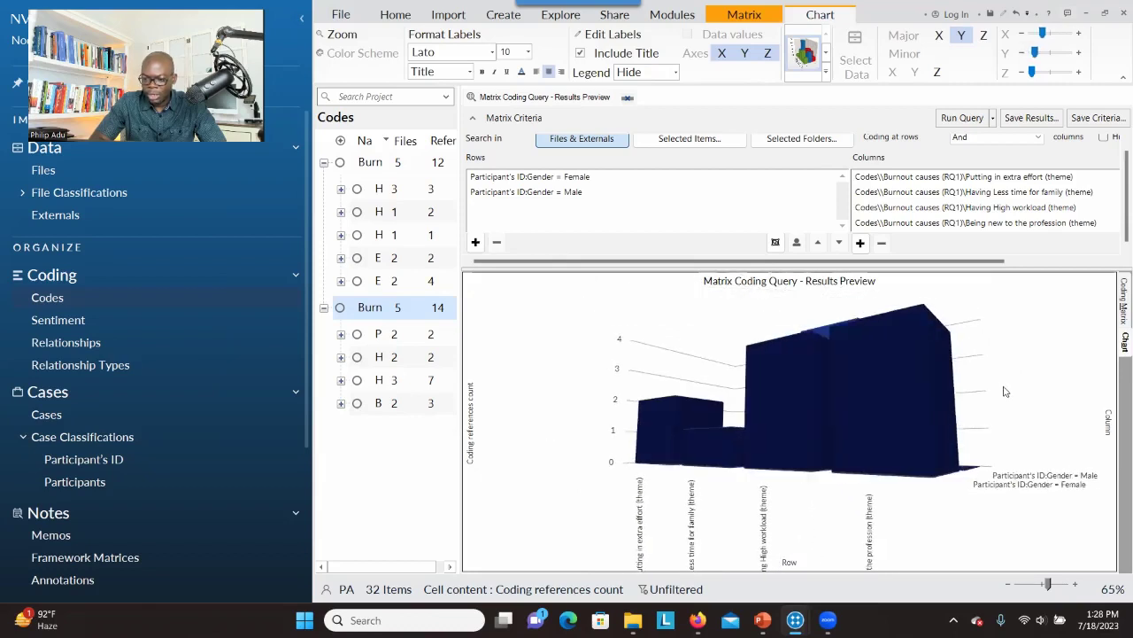
mouse_move(903, 375)
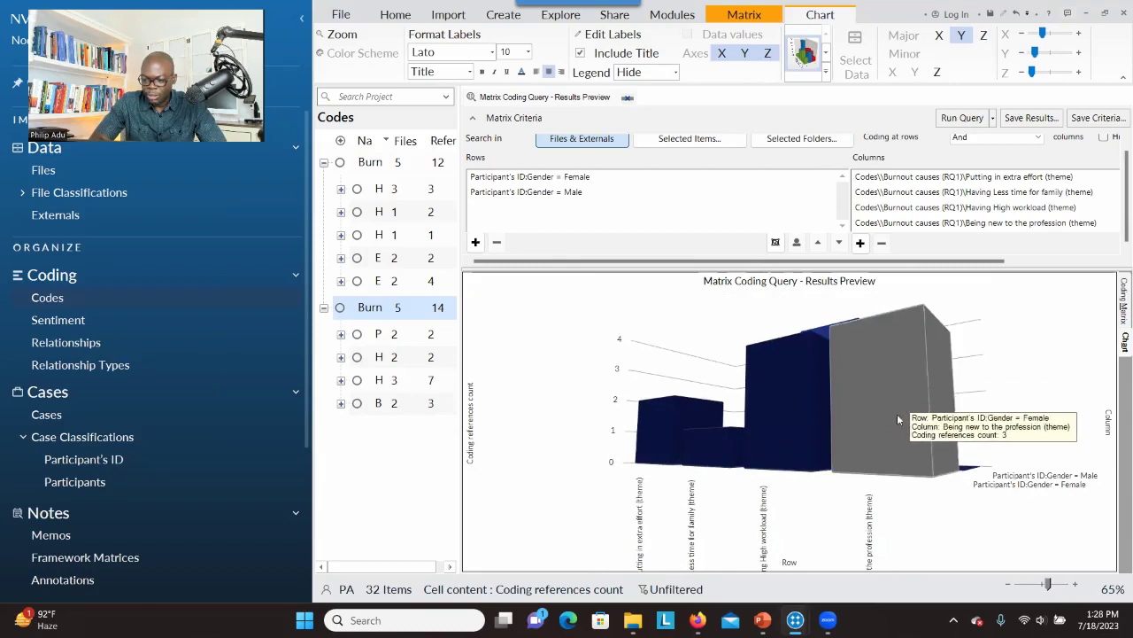
left_click_drag(890, 455, 1027, 399)
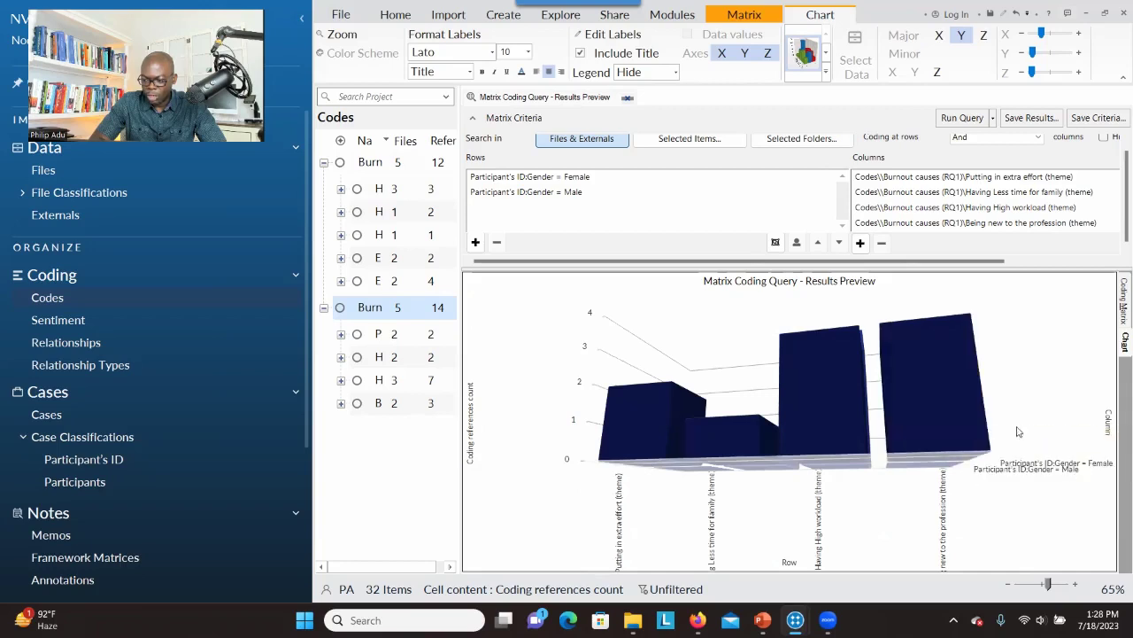
left_click_drag(1001, 389, 996, 382)
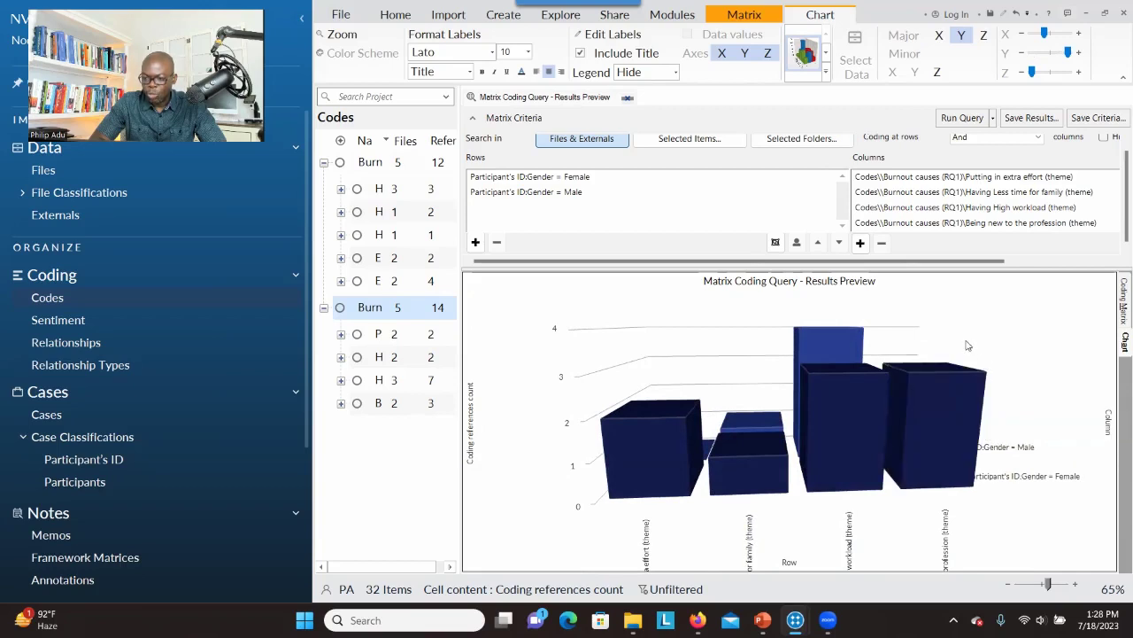
right_click(960, 336)
mouse_move(907, 317)
left_mouse_down()
mouse_move(983, 329)
mouse_move(919, 311)
left_mouse_up()
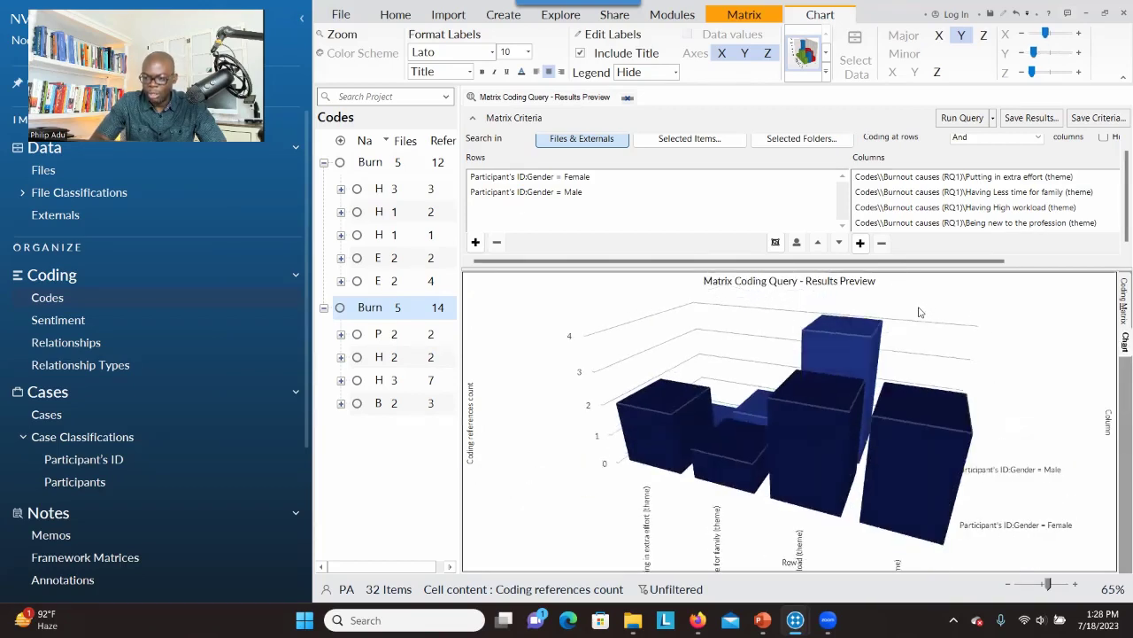
Step: Display the matrix results as a grouped bar chart to compare the themes for Female and Male, and close the results preview
left_click(826, 70)
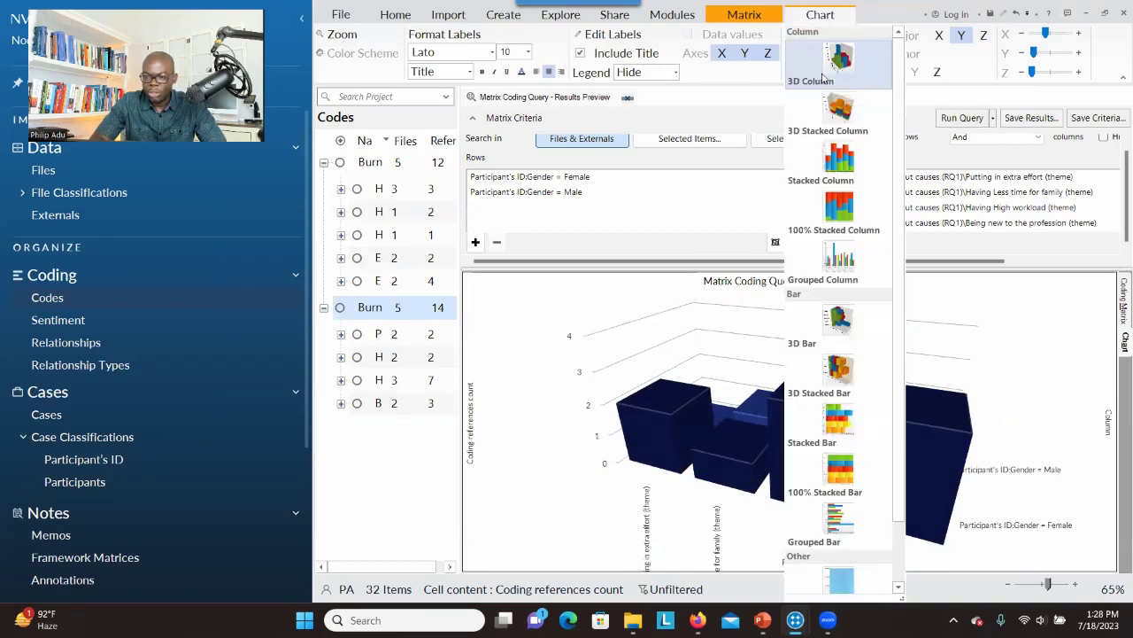
left_click(848, 518)
right_click(749, 362)
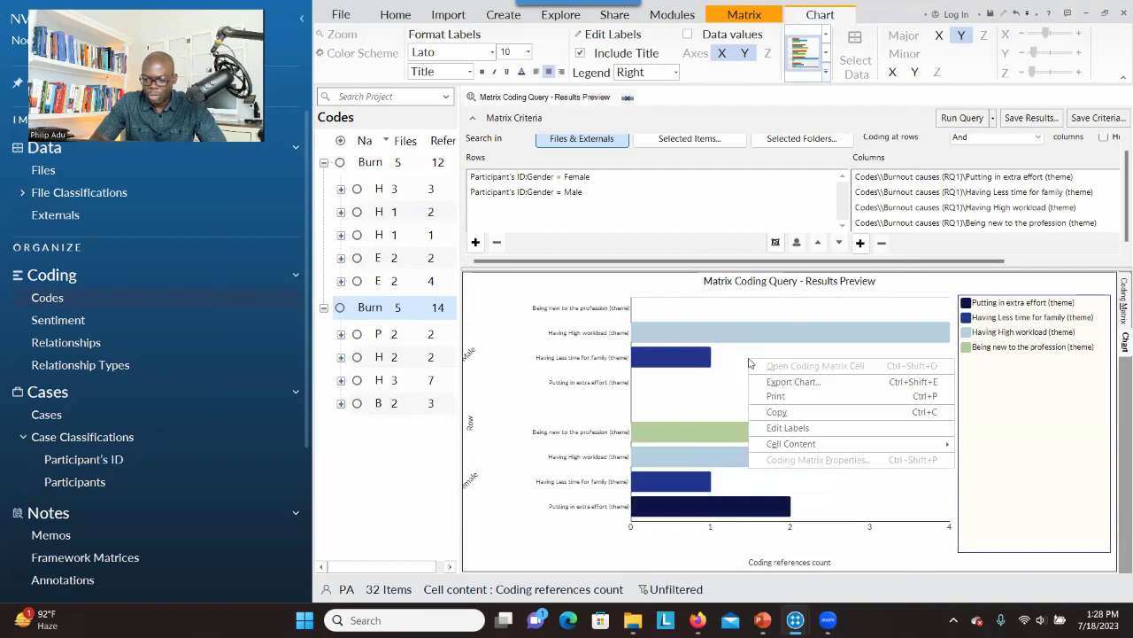
left_click(646, 350)
mouse_move(700, 333)
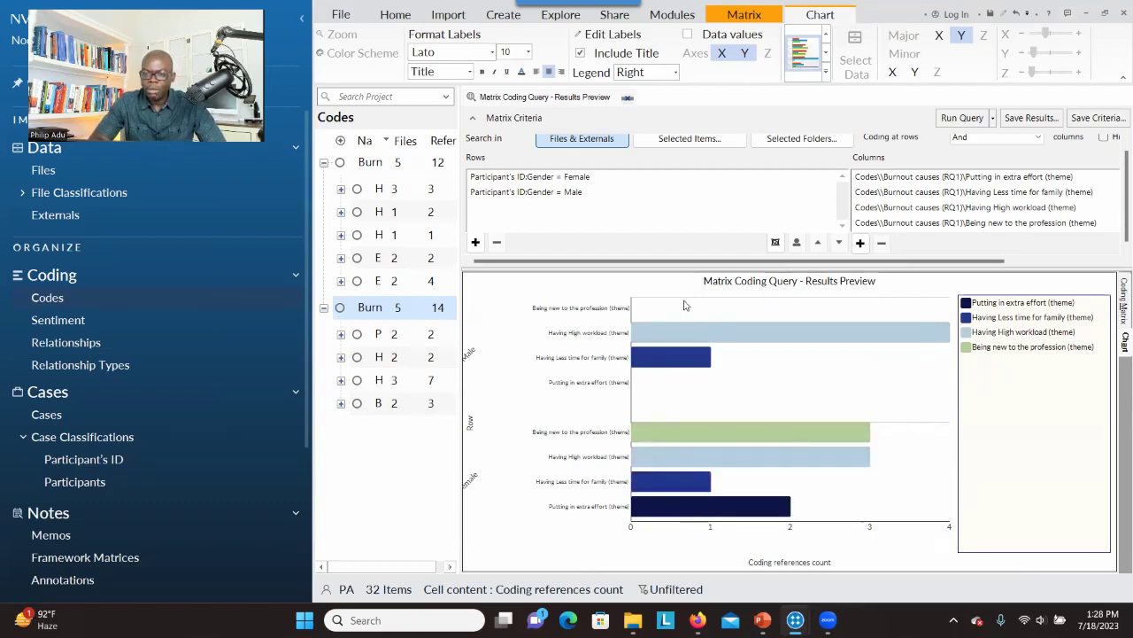
mouse_move(728, 344)
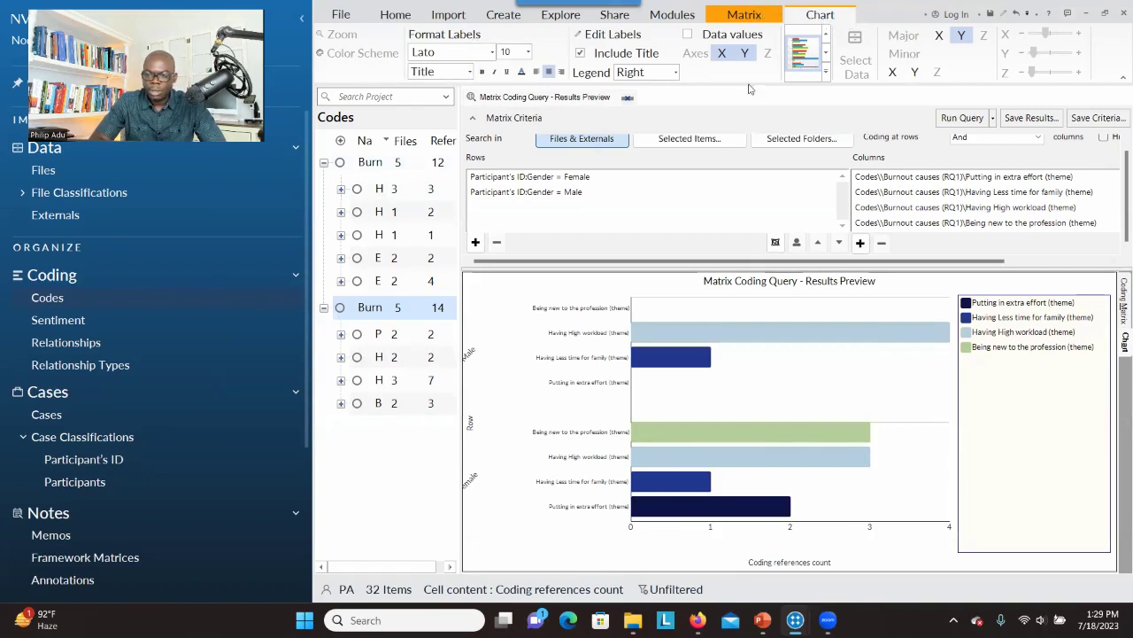
left_click(628, 97)
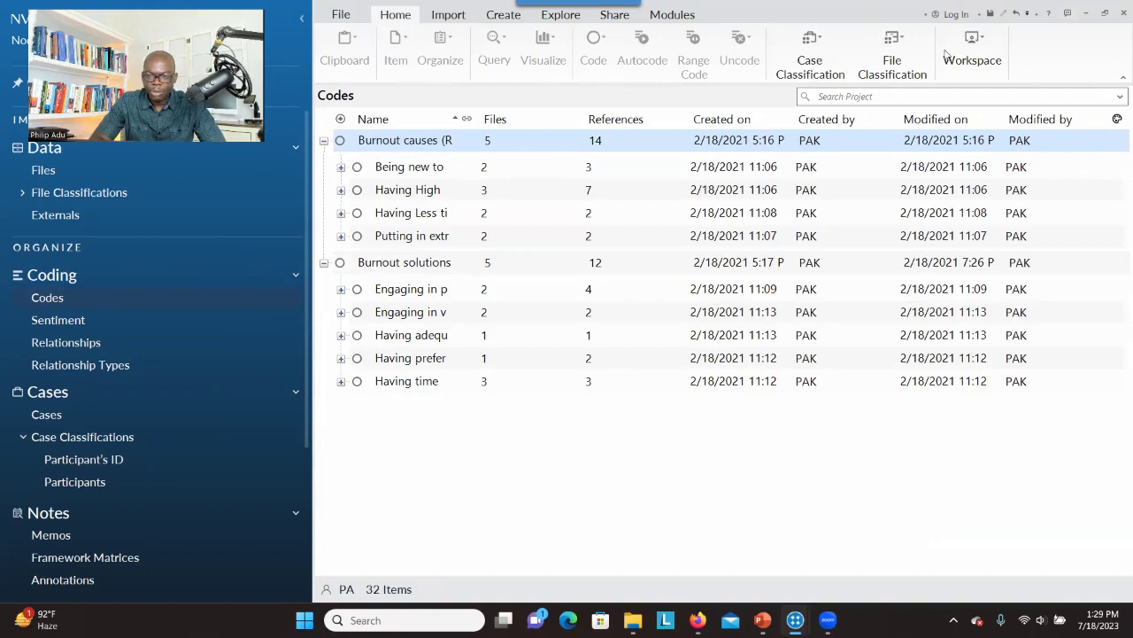
Step: Start a new framework matrix and name it For RQ1
left_click(498, 17)
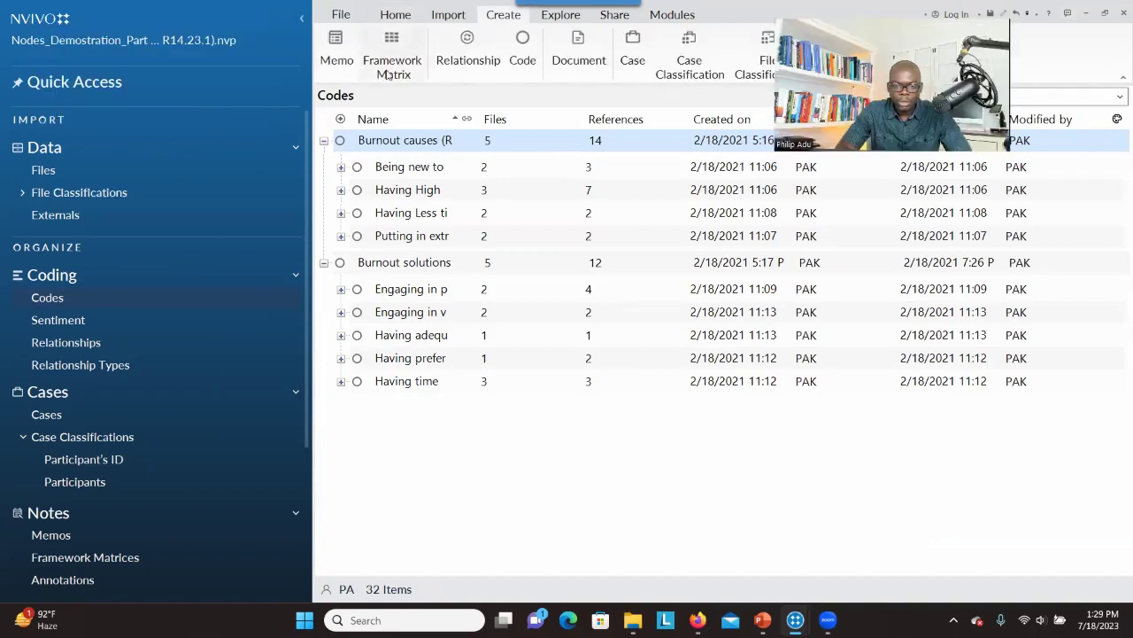
left_click(387, 72)
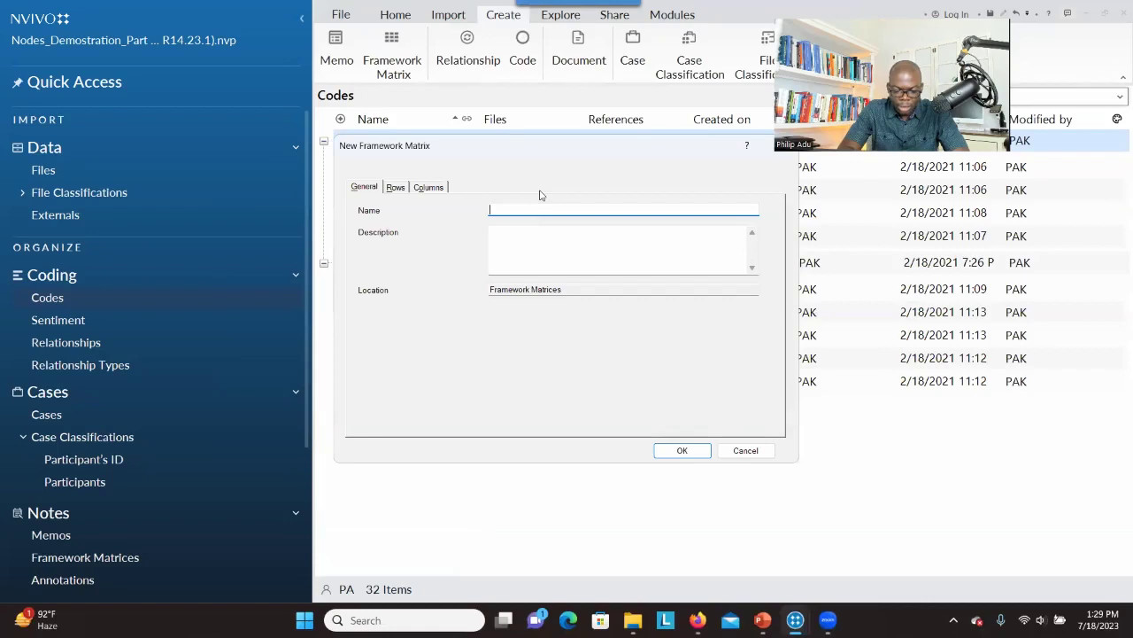
type("For RQ1")
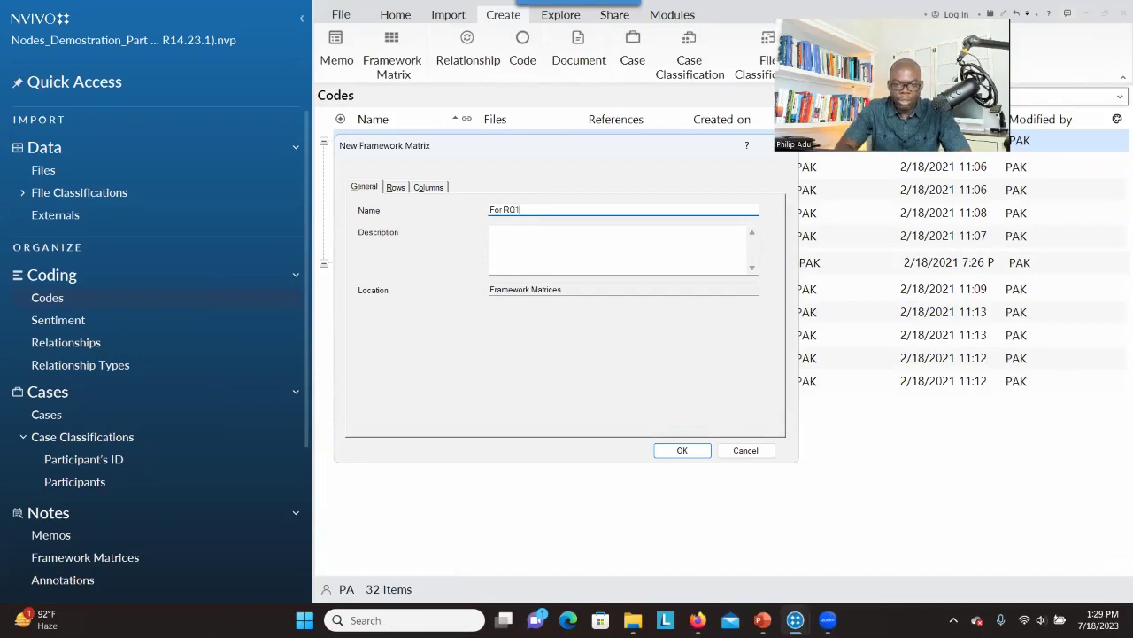
Step: Add the five participant cases P1 to P5 as the rows of the framework matrix
left_click(395, 188)
left_click(381, 415)
left_click(415, 218)
left_click(414, 231)
left_click(415, 245)
left_click(414, 257)
left_click(415, 270)
left_click(797, 433)
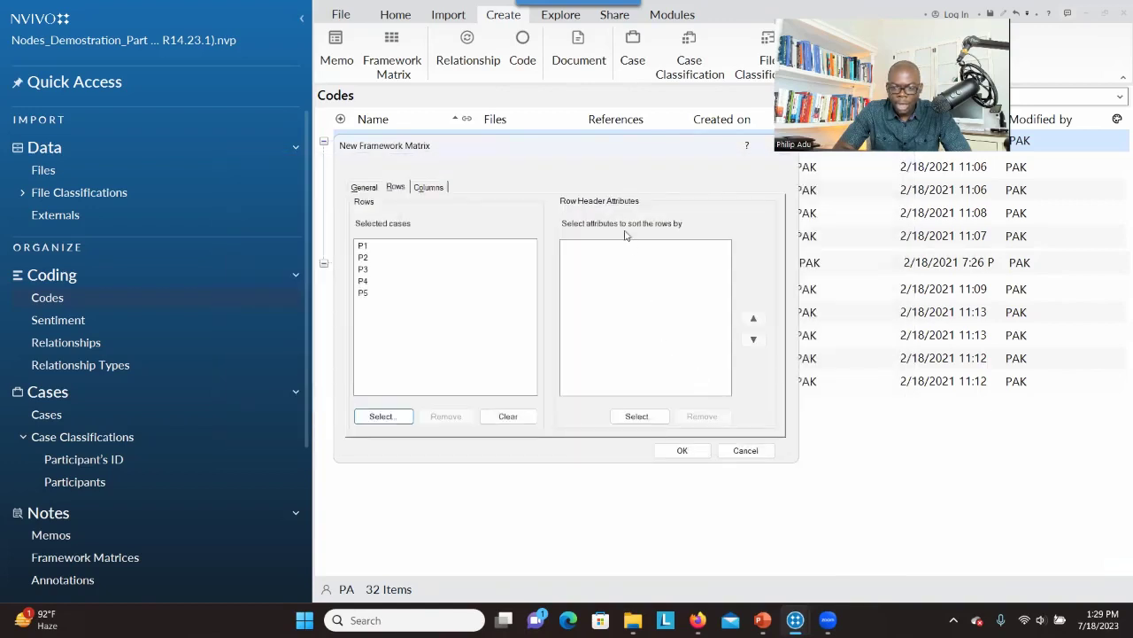
Step: Set Age, Gender and Years of Experience from the Participant's ID classification as the row header attributes
left_click(638, 416)
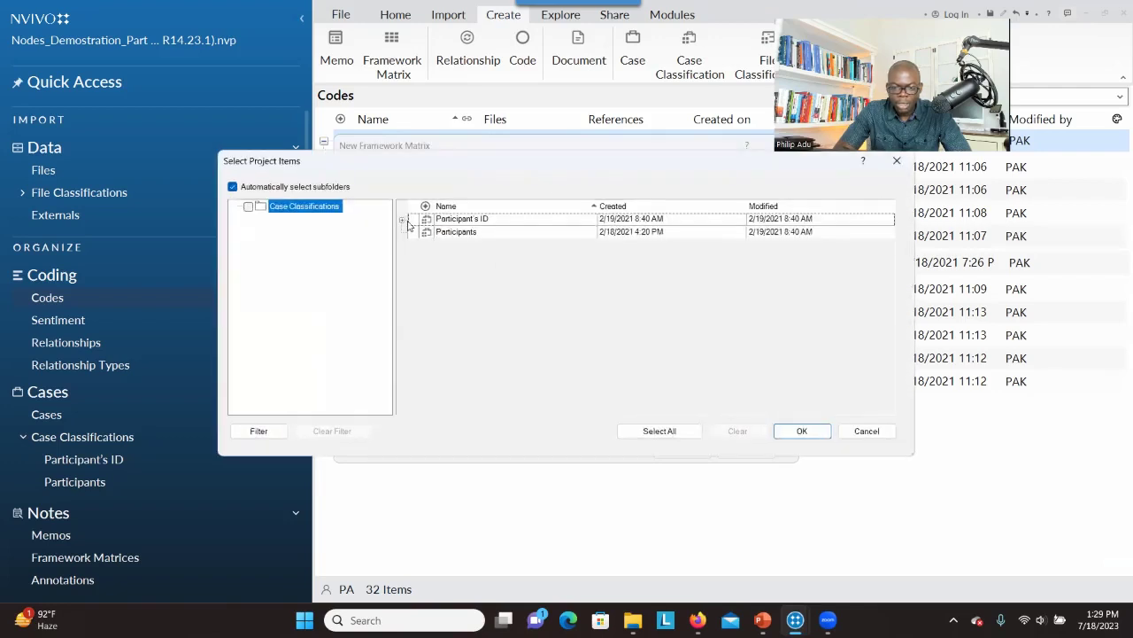
left_click(403, 219)
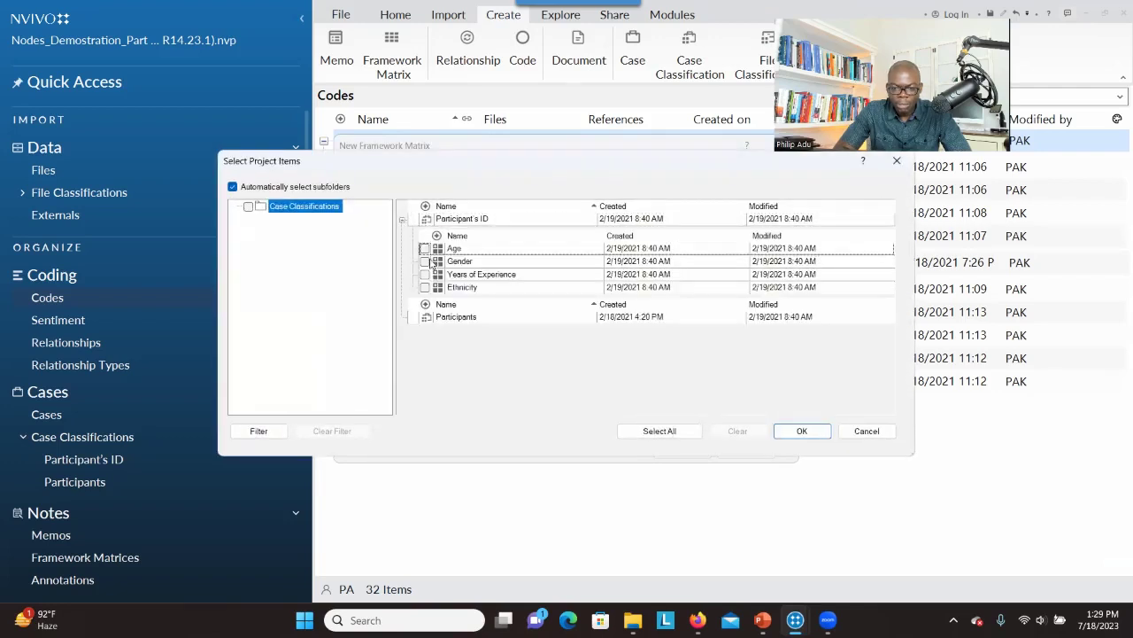
left_click(425, 249)
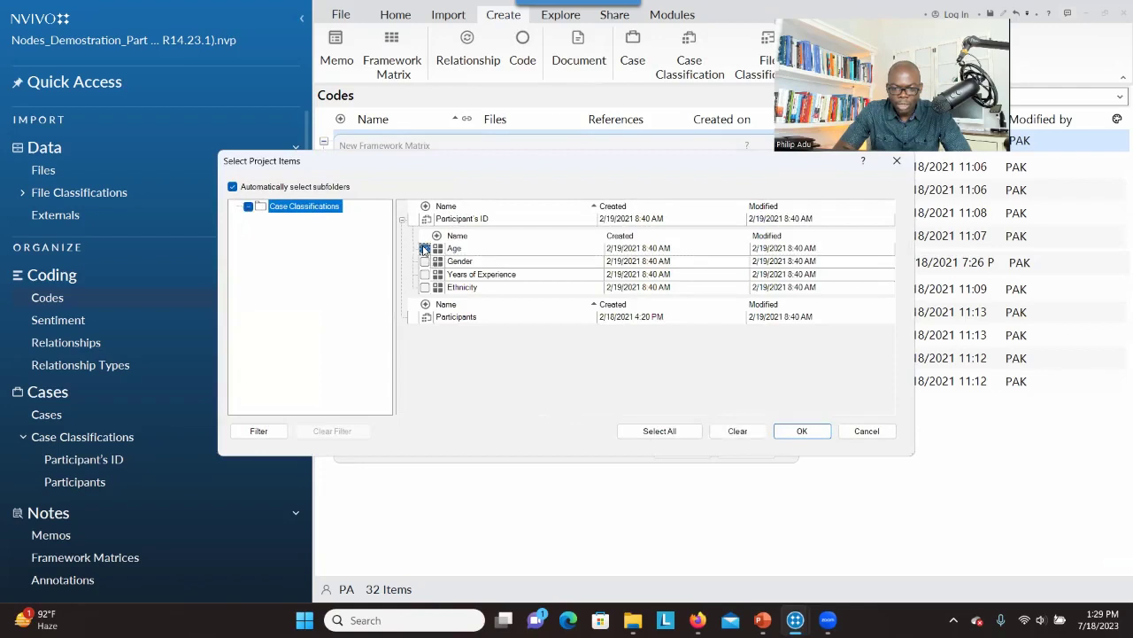
left_click(425, 262)
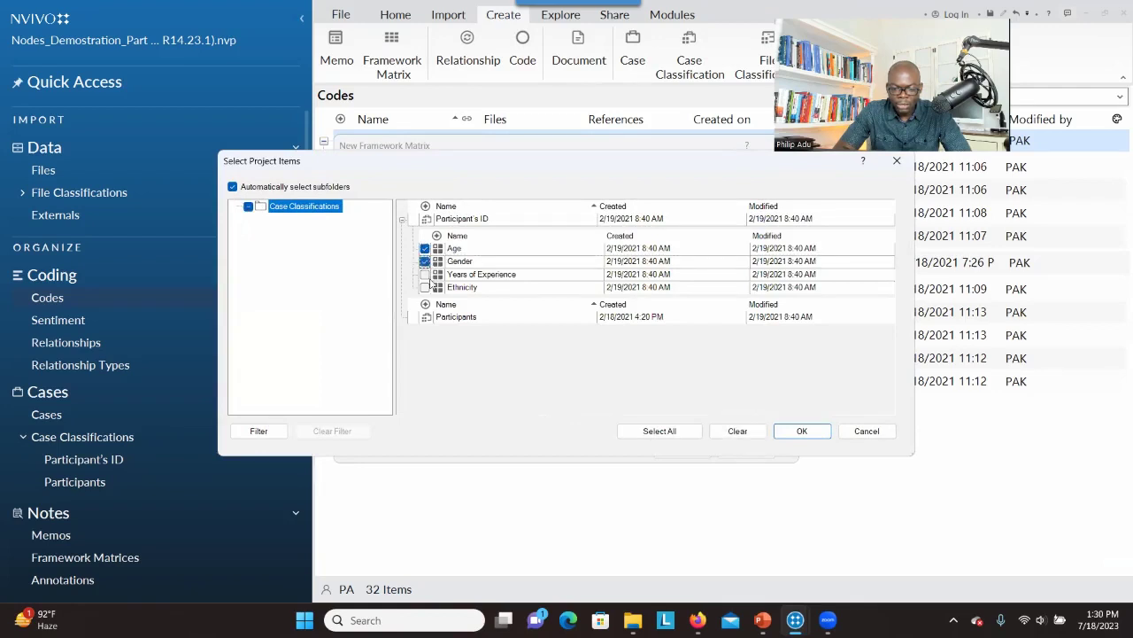
left_click(425, 274)
left_click(795, 432)
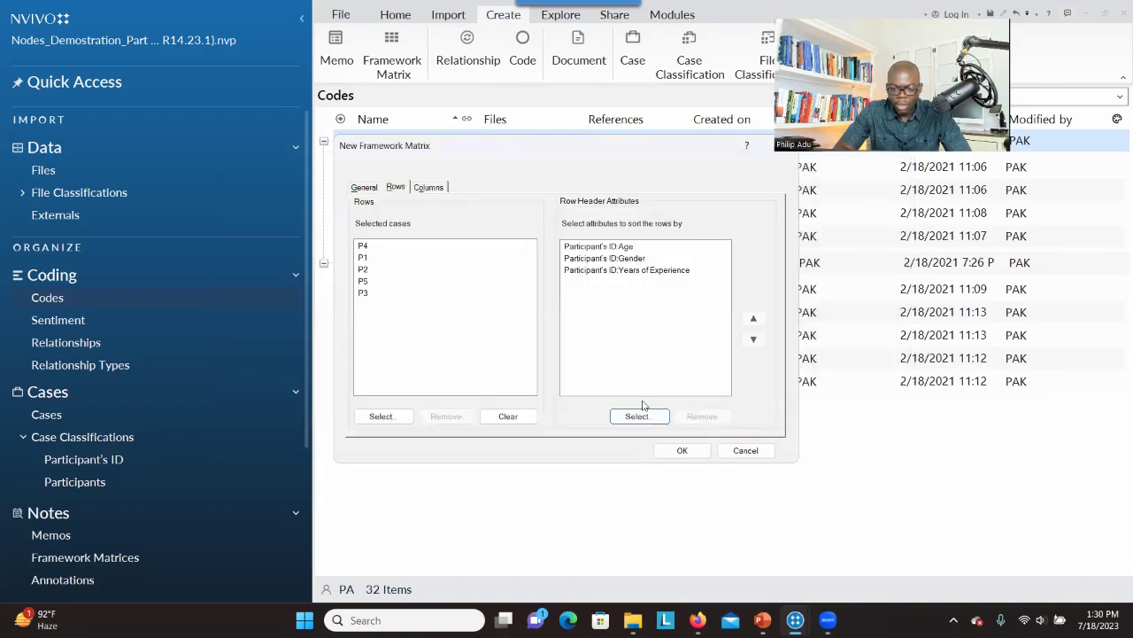
Step: Add the four themes under Burnout causes (RQ1) as the columns and create the framework matrix
left_click(431, 189)
left_click(542, 423)
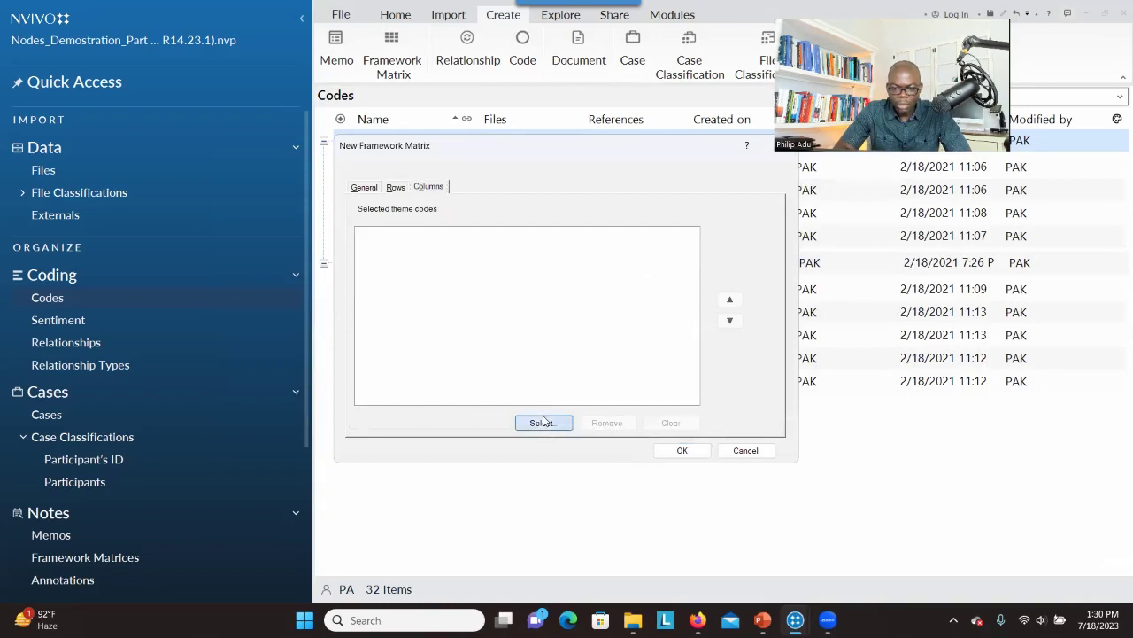
left_click(425, 249)
left_click(426, 261)
left_click(426, 274)
left_click(425, 287)
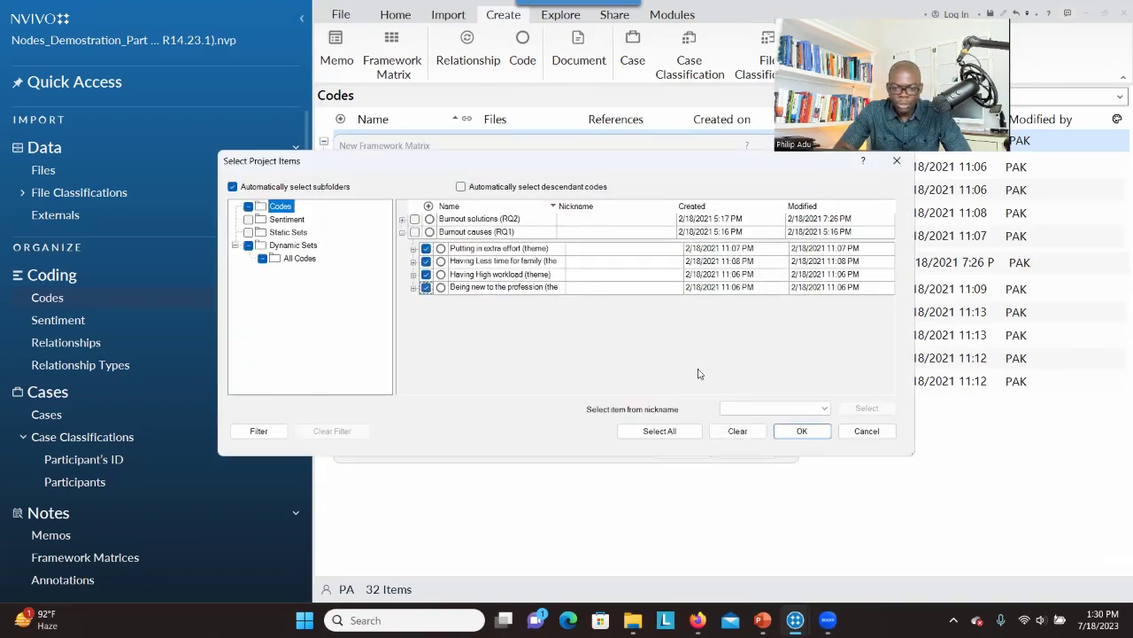
left_click(801, 432)
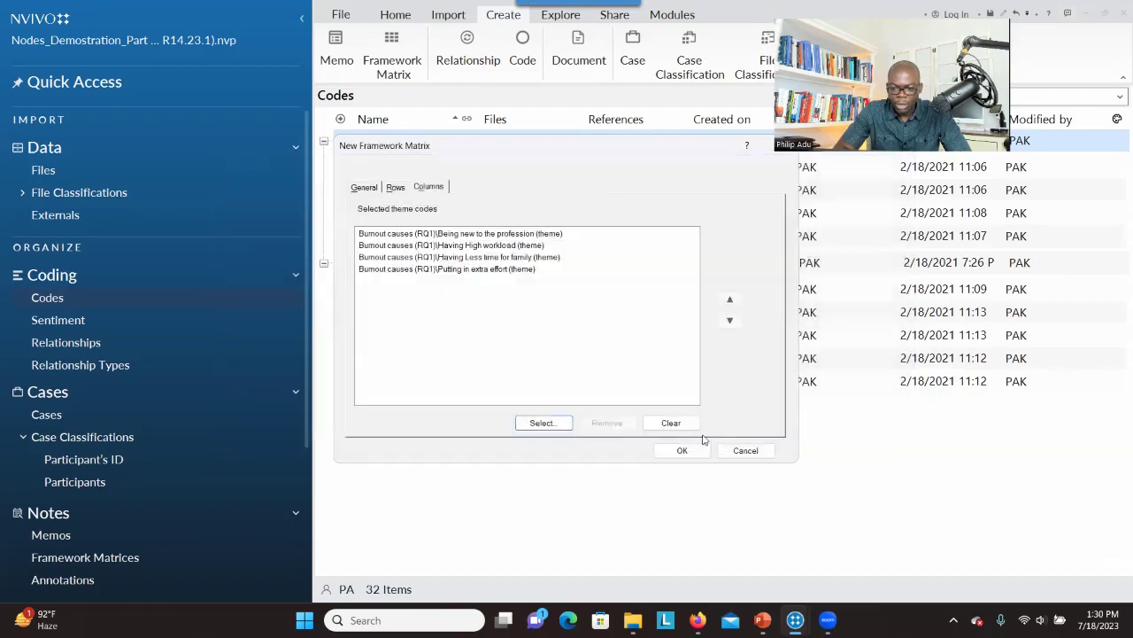
left_click(684, 451)
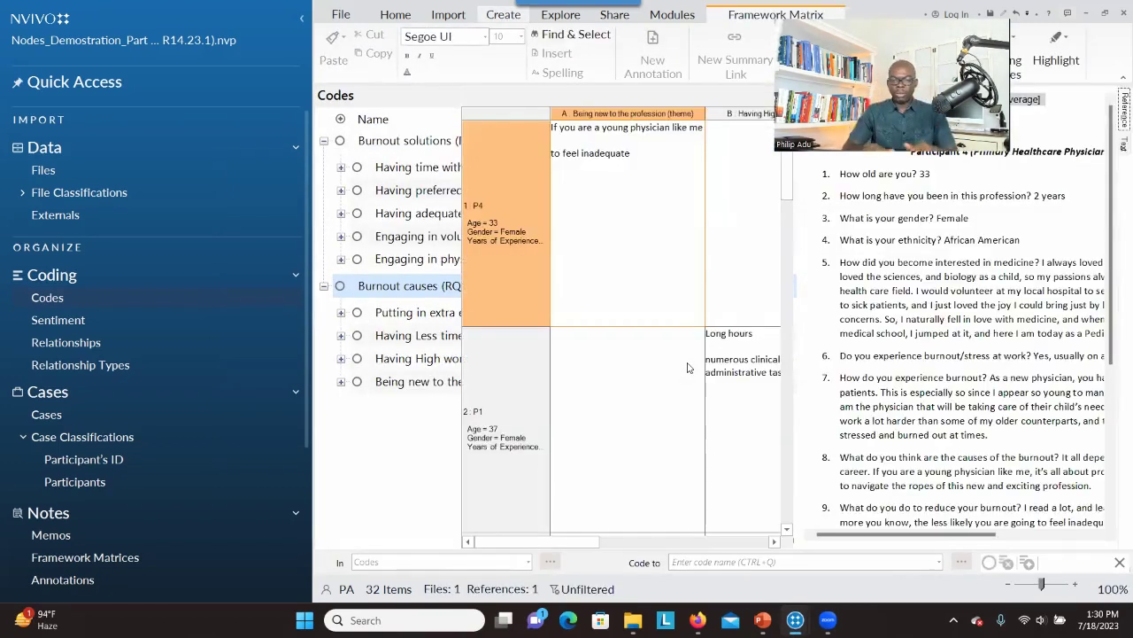
Step: Undock the For RQ1 framework matrix into its own window filling the screen
left_click(517, 121)
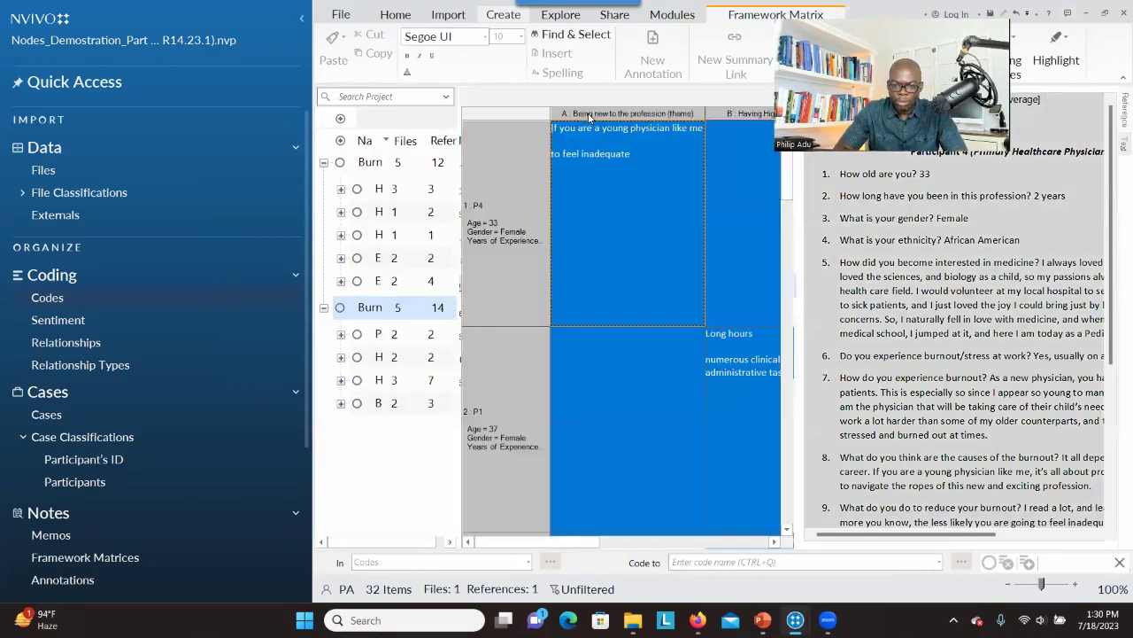
right_click(517, 116)
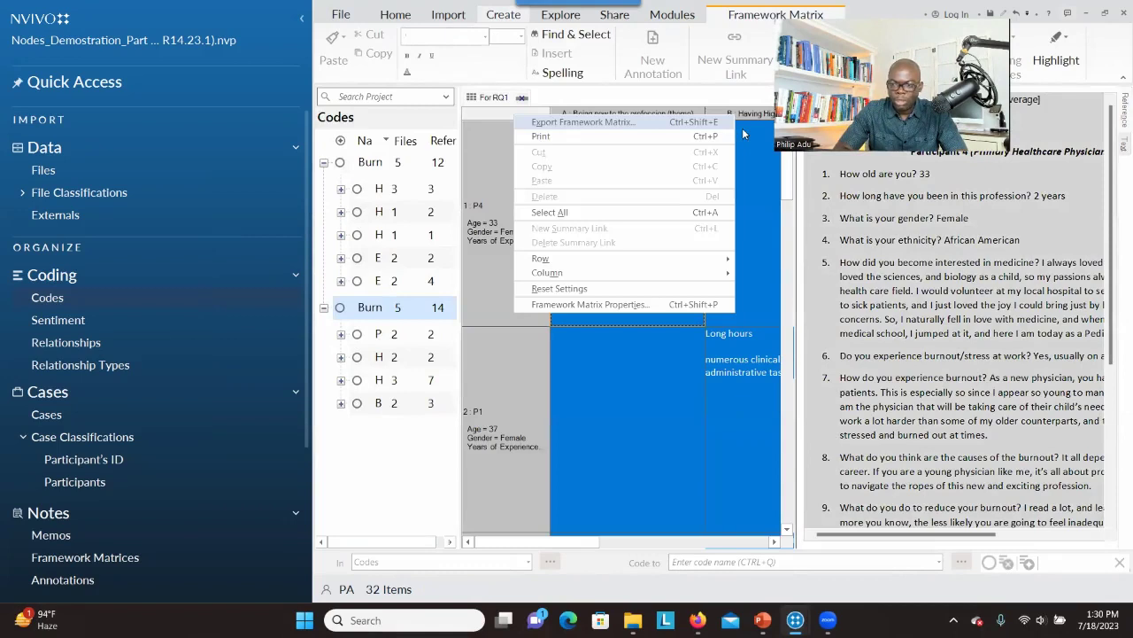
right_click(495, 98)
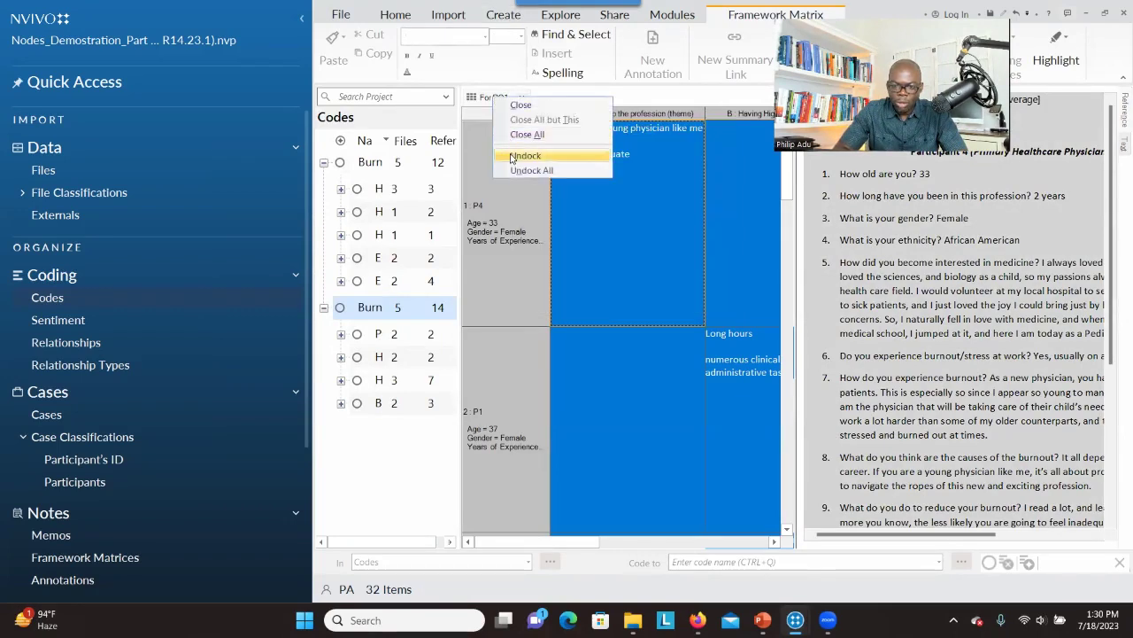
left_click(511, 157)
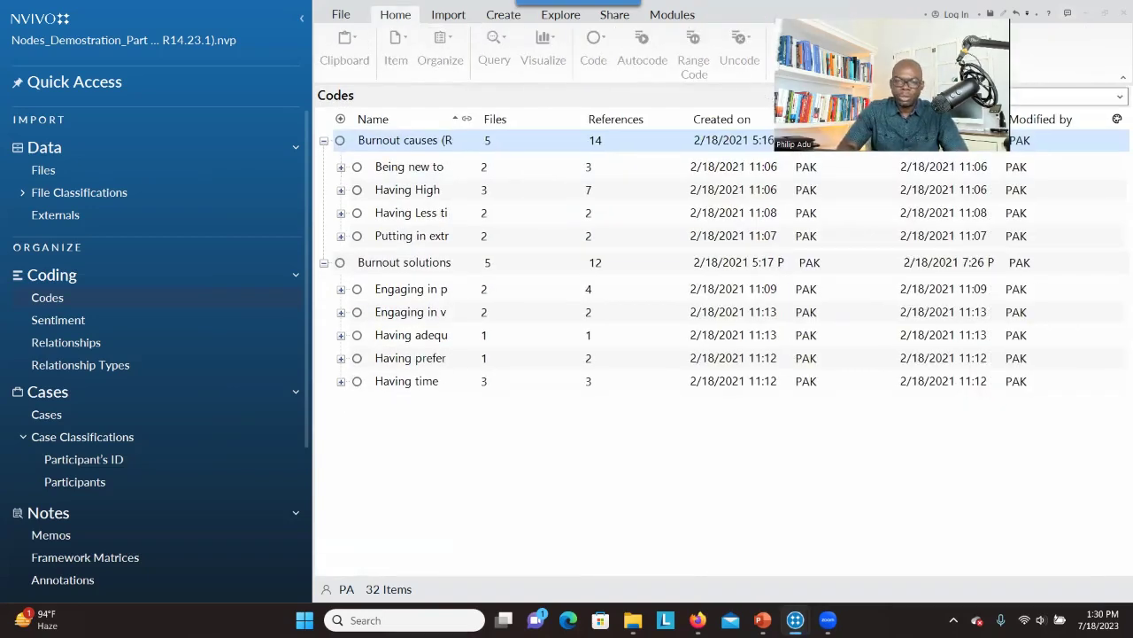
left_click(753, 76)
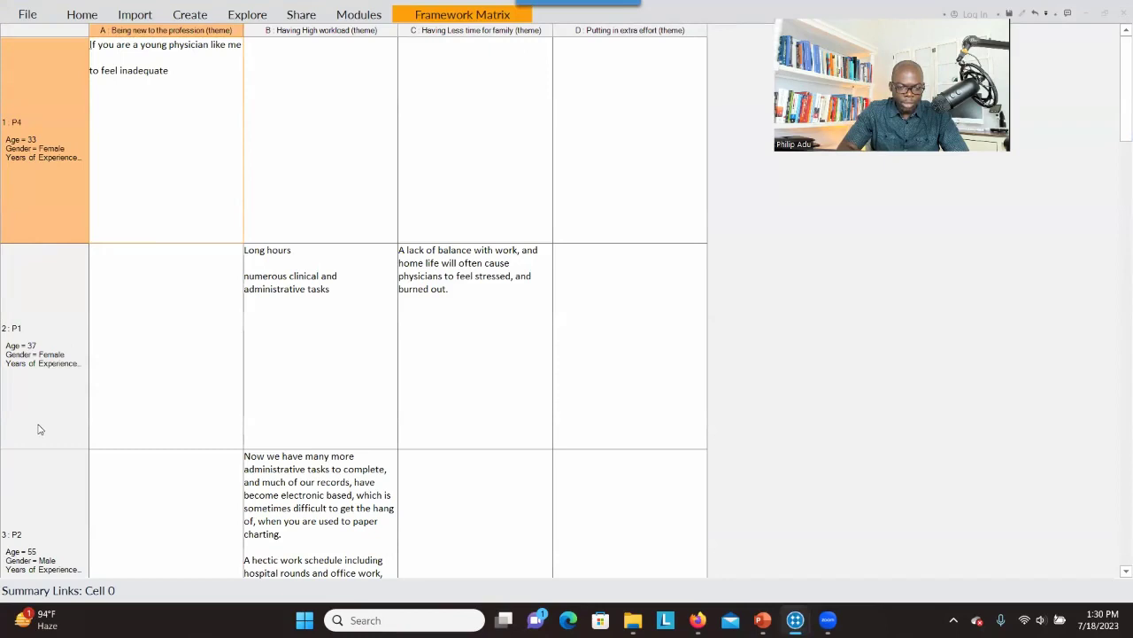
Step: Run Auto Summarize on the framework matrix to fill its cells with the coded text, and dismiss the completion message
left_click(51, 381)
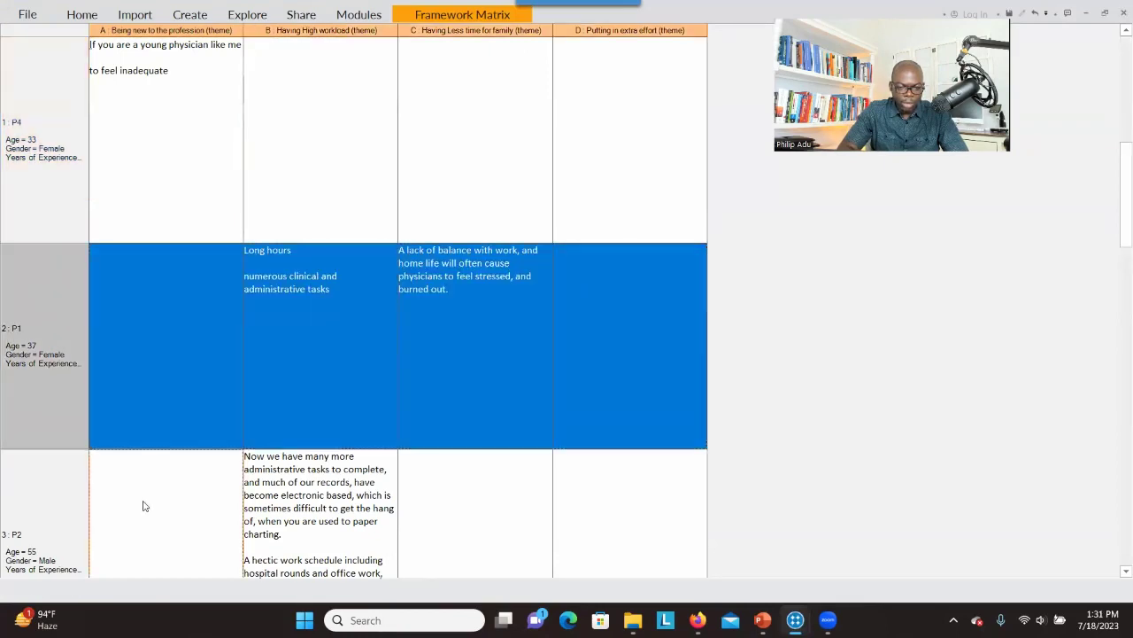
left_click(144, 505)
left_click(440, 16)
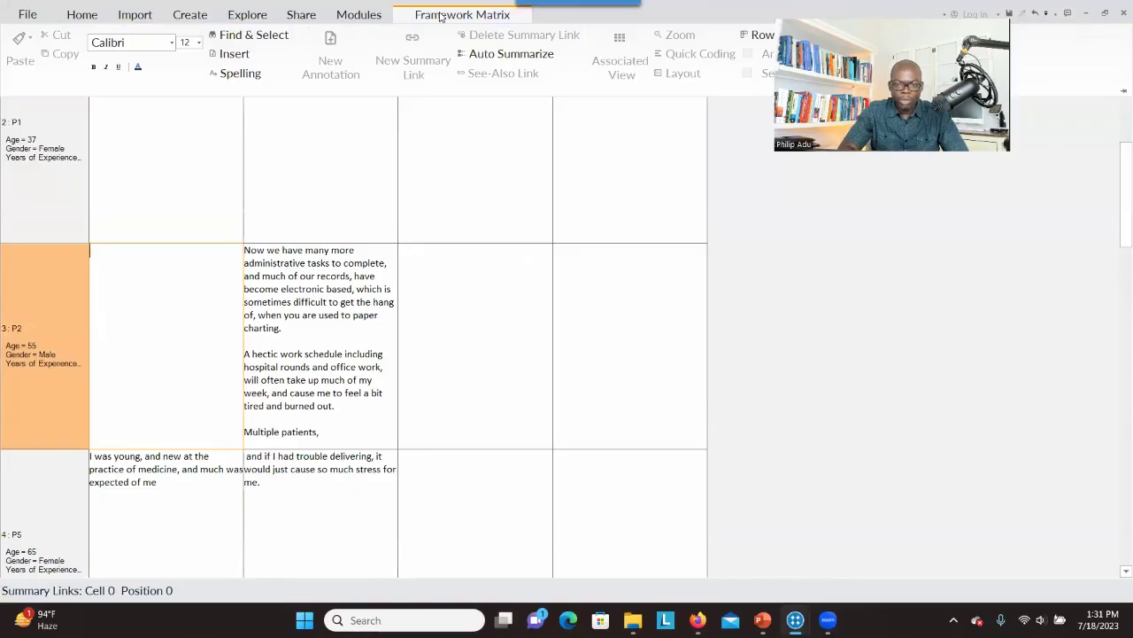
left_click(497, 54)
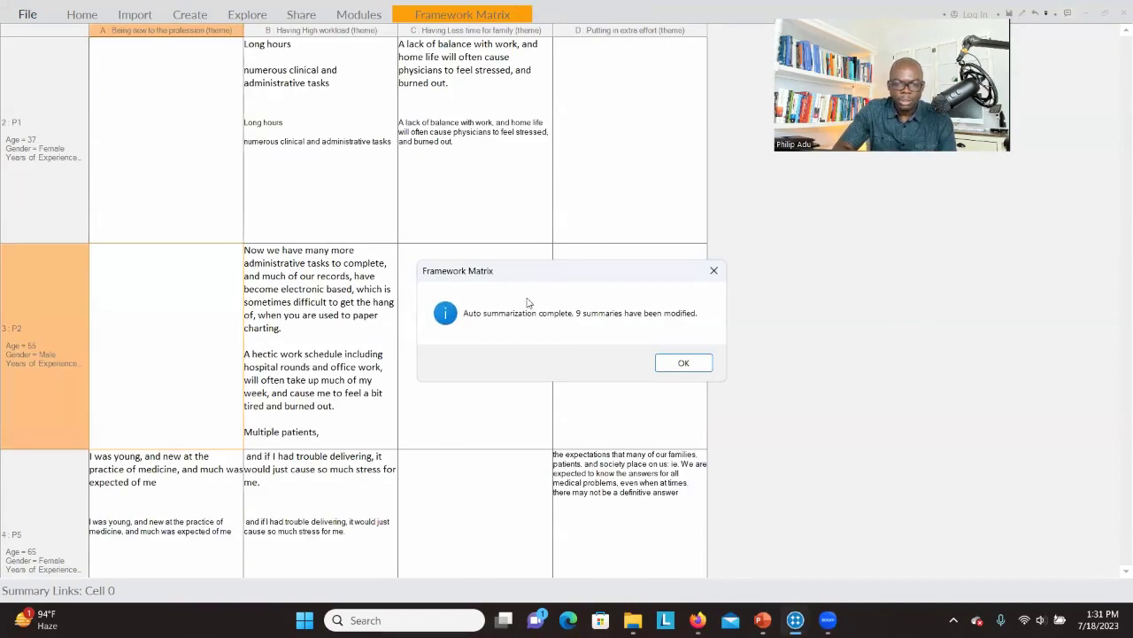
left_click(683, 362)
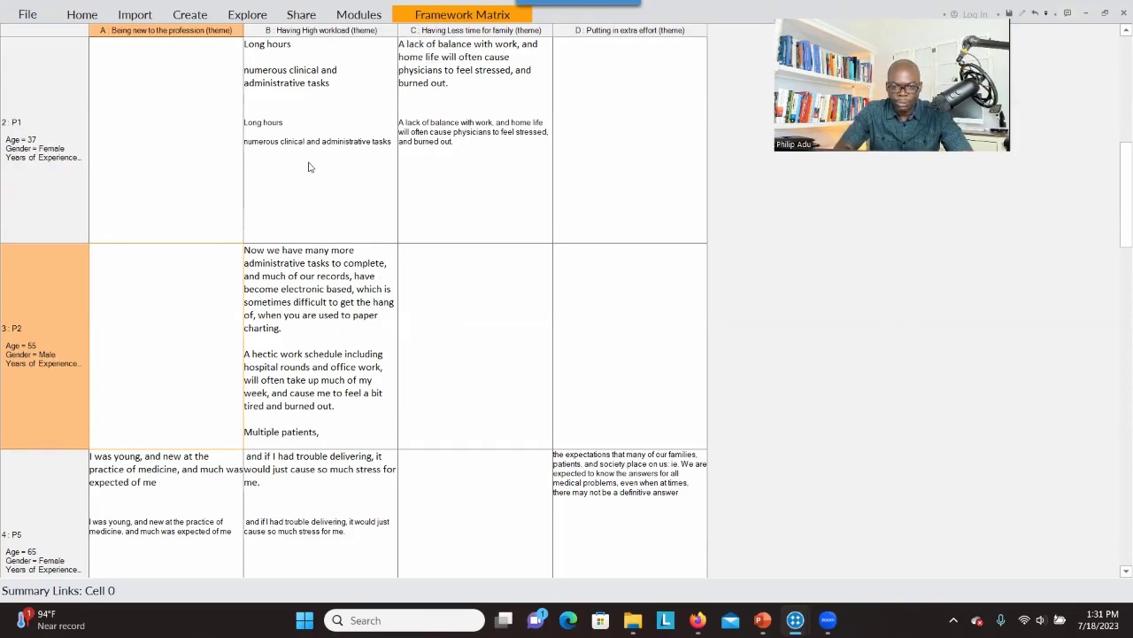
Step: Examine the summaries in P1's Having Less time for family cell and the full length of P2's Having High workload cell
left_click(452, 117)
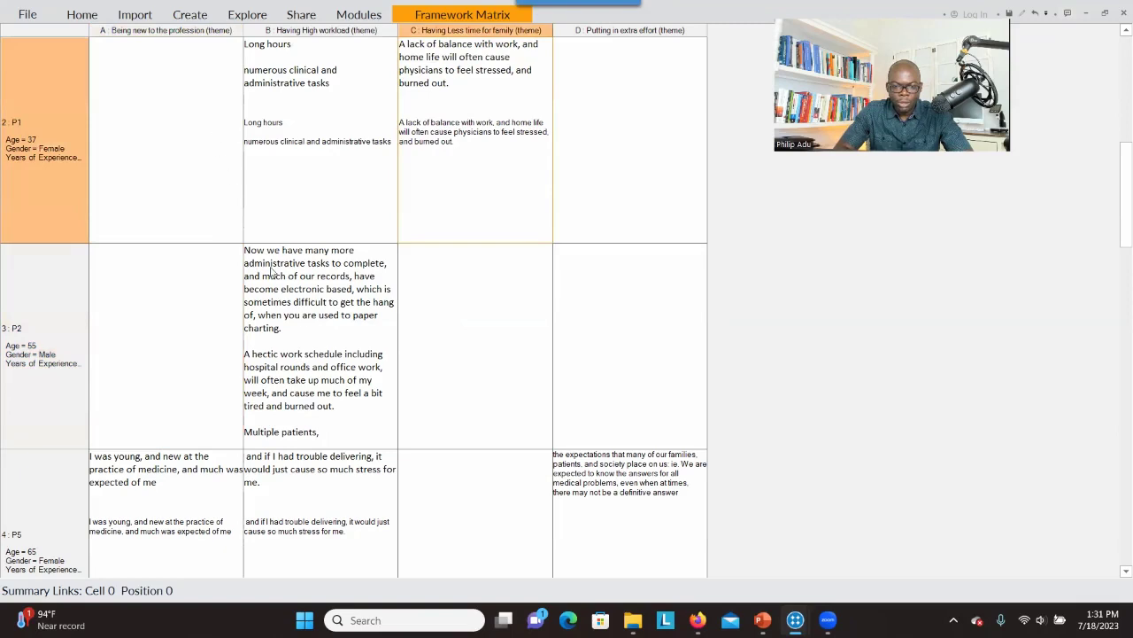
left_click(317, 322)
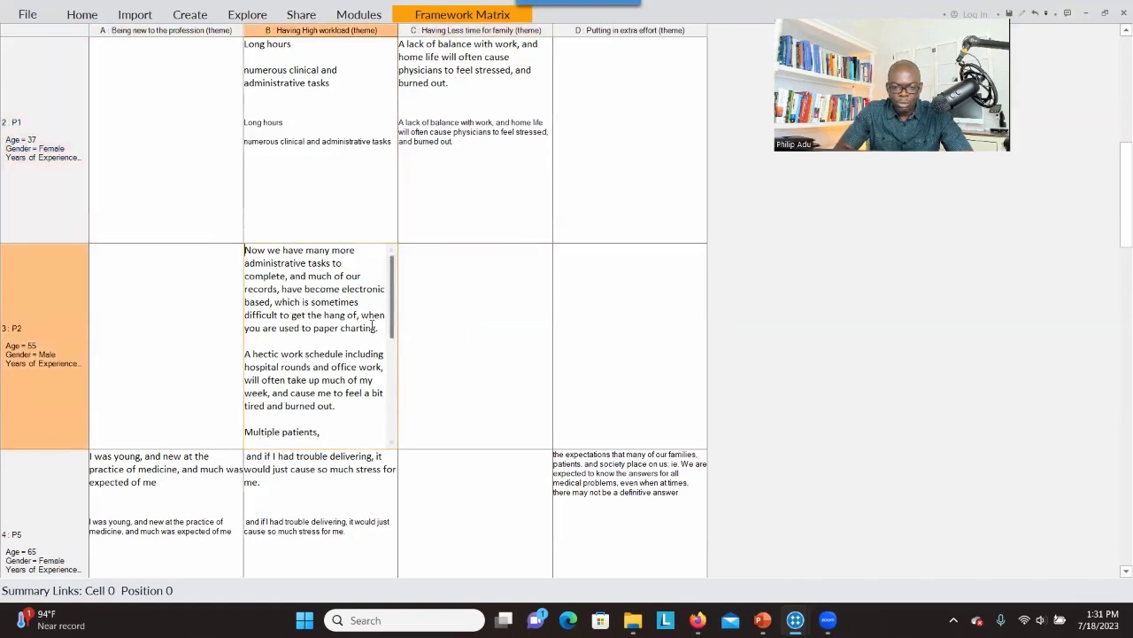
left_click_drag(391, 301, 395, 435)
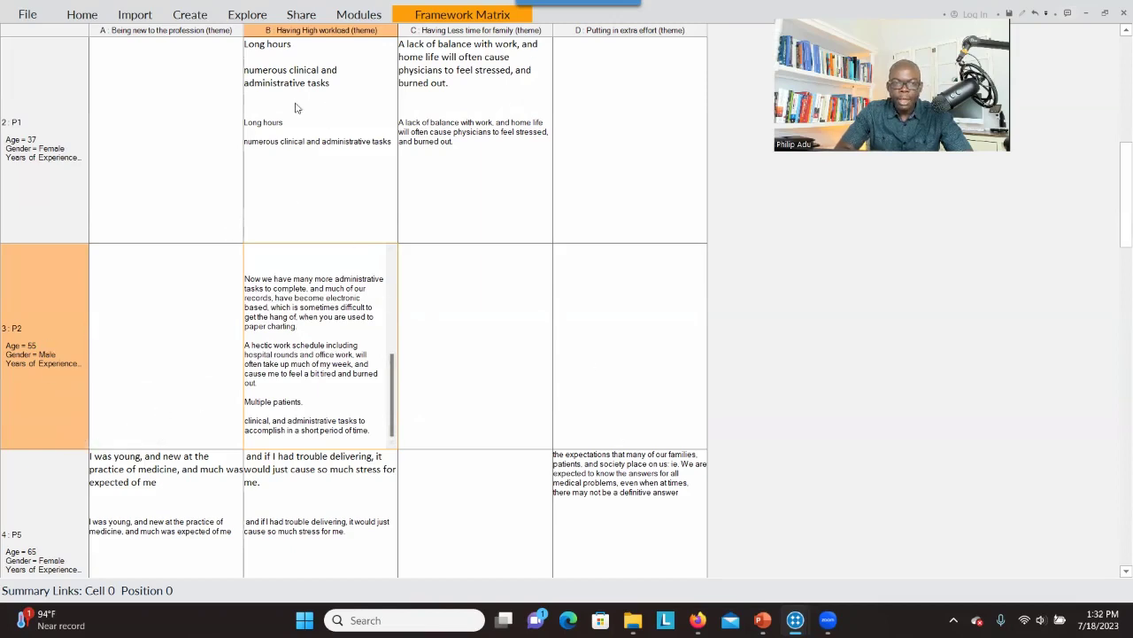
Step: Start exporting the framework matrix
right_click(521, 189)
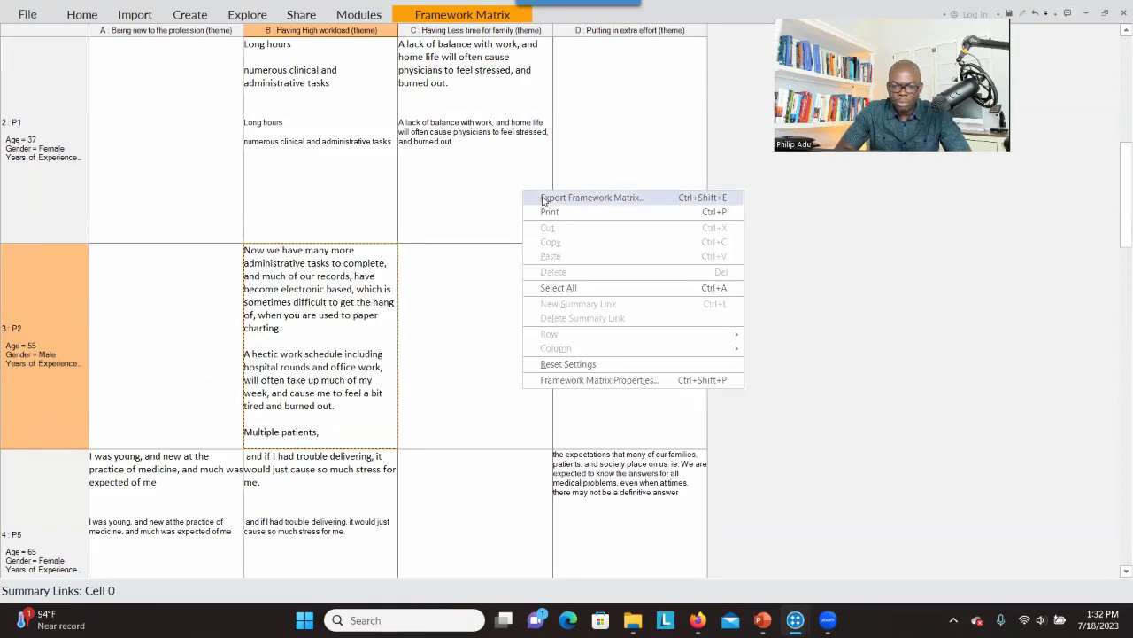